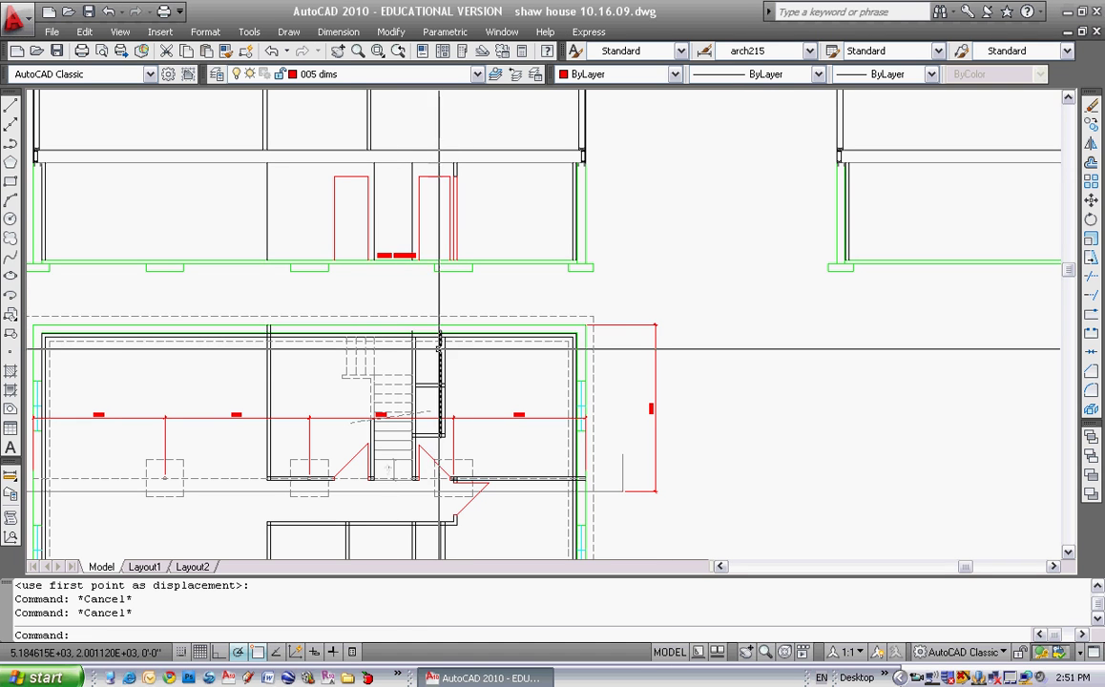
# Examine the basement plan and the building section above it around the stair location
pyautogui.scroll(-2, 370, 272)
pyautogui.moveTo(370, 272); pyautogui.dragTo(410, 299, button='middle')
pyautogui.scroll(3, 413, 303)
pyautogui.moveTo(439, 375)
pyautogui.mouseDown(button='middle')
pyautogui.moveTo(497, 283)
pyautogui.moveTo(543, 312)
pyautogui.mouseUp(button='middle')
pyautogui.scroll(-4, 543, 312)
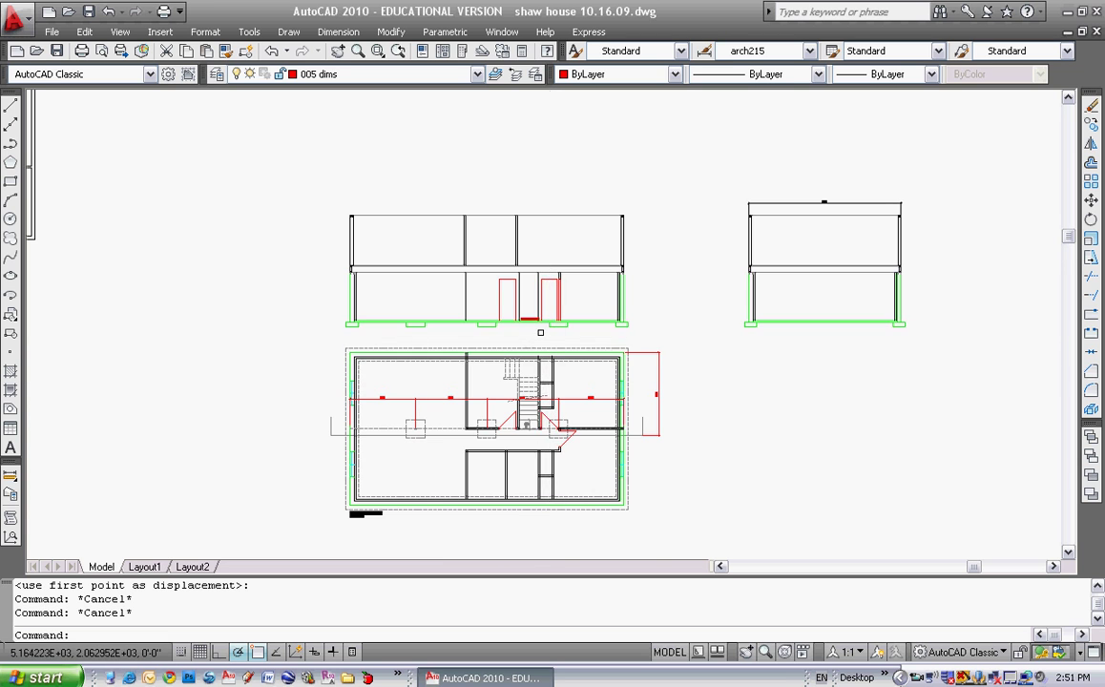
pyautogui.scroll(2, 538, 342)
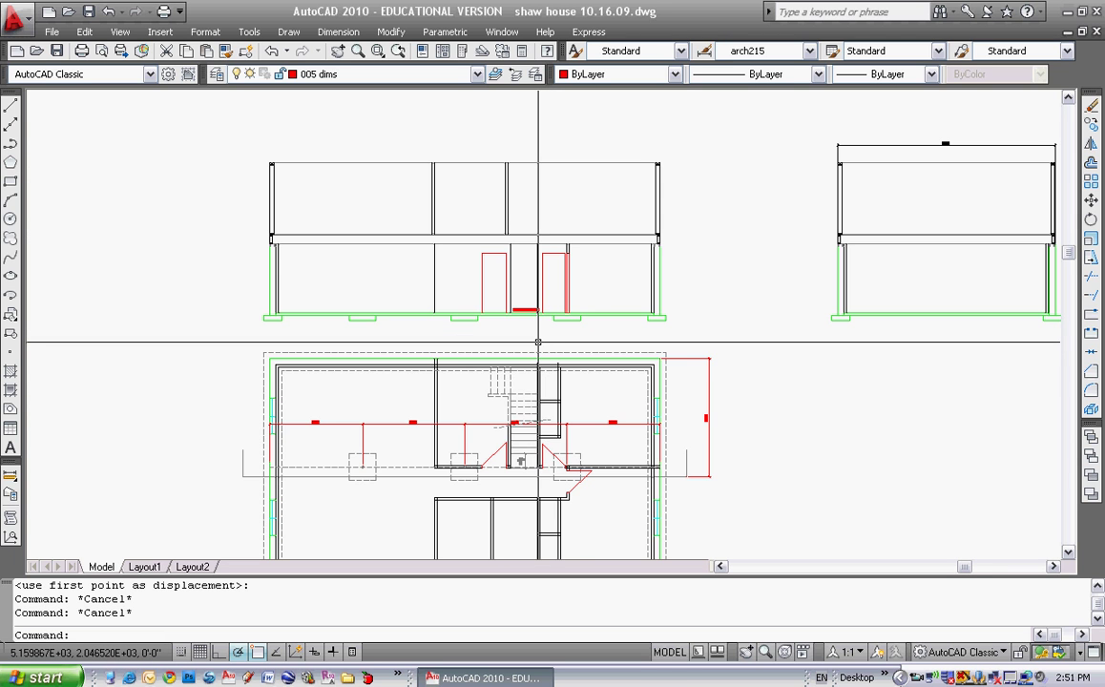
pyautogui.scroll(2, 538, 342)
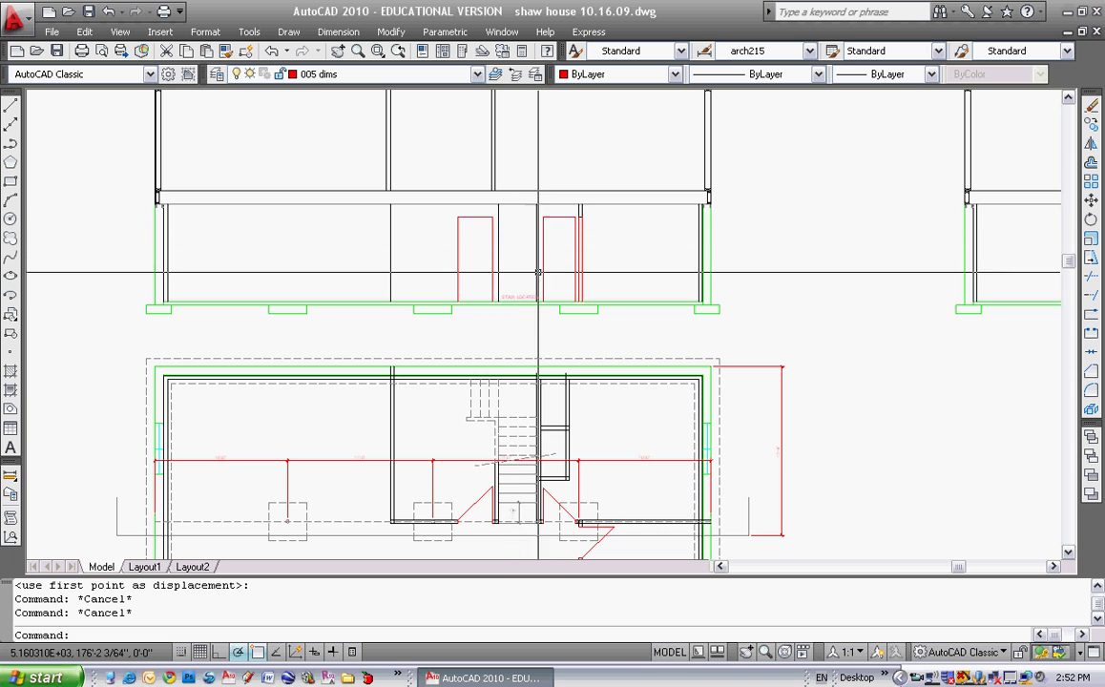
# Add a vertical linear dimension in the section from the basement floor line to the top line of the upper floor
pyautogui.press('Escape')
pyautogui.click(338, 32)
pyautogui.click(346, 77)
pyautogui.scroll(8, 409, 309)
pyautogui.click(409, 311)
pyautogui.scroll(-4, 398, 226)
pyautogui.scroll(8, 398, 226)
pyautogui.click(382, 316)
pyautogui.scroll(-6, 336, 356)
pyautogui.click(345, 382)
pyautogui.press('Escape')
# Draw a vertical line in the section from the top of the upper floor down to the basement floor
pyautogui.scroll(3, 341, 356)
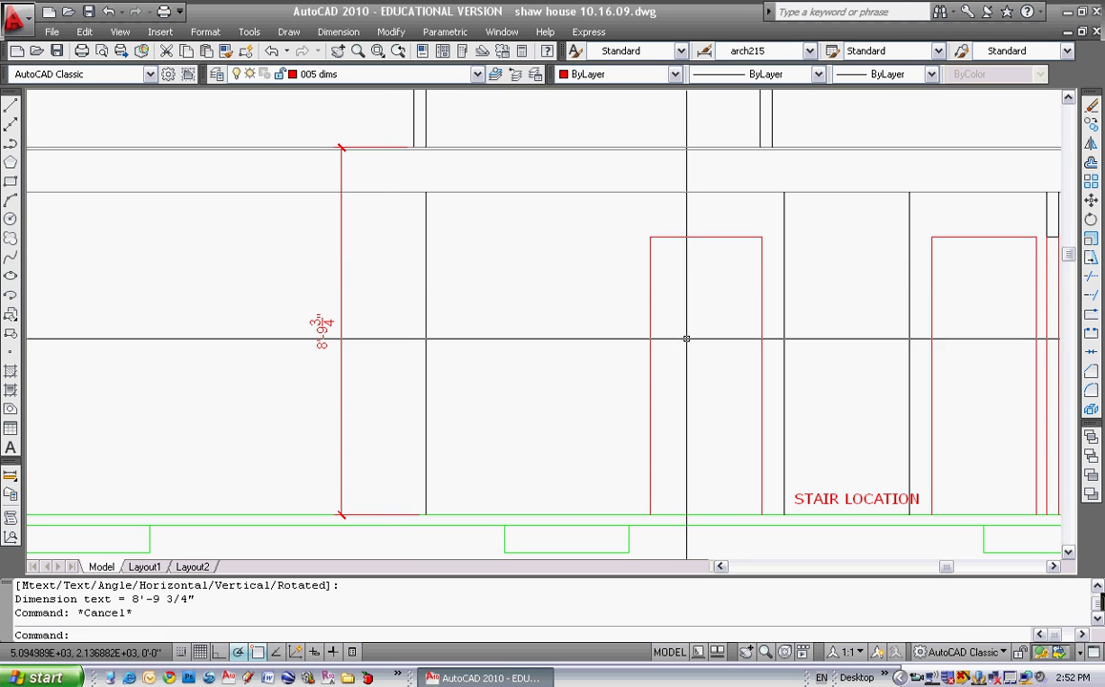
pyautogui.moveTo(854, 341); pyautogui.dragTo(658, 329, button='middle')
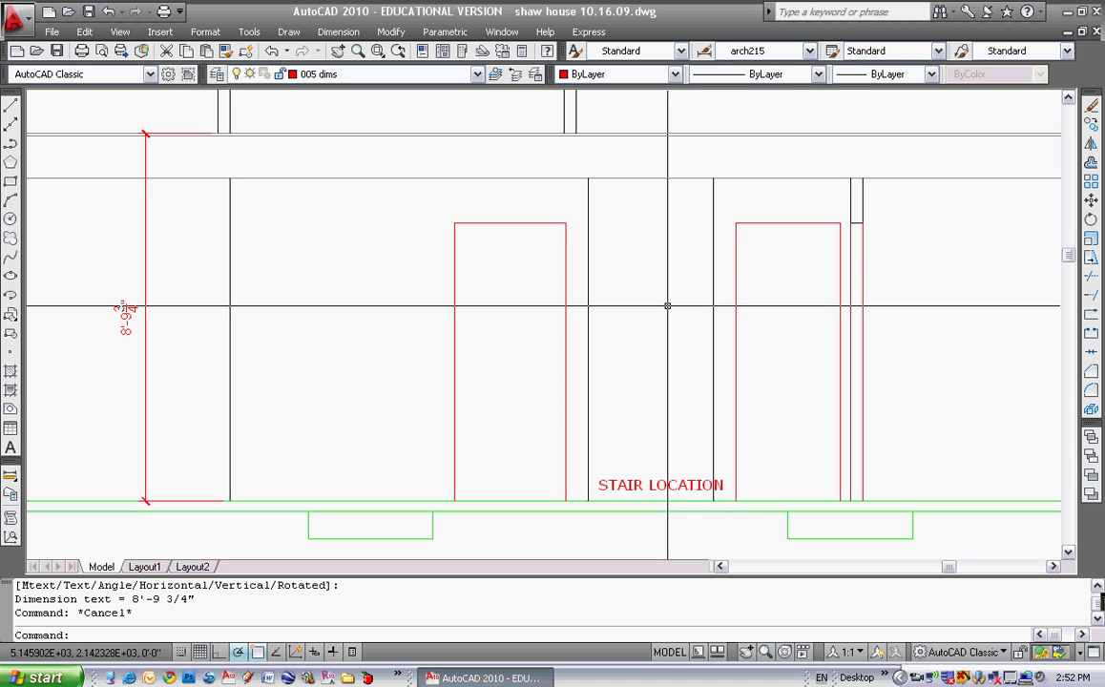
pyautogui.click(11, 106)
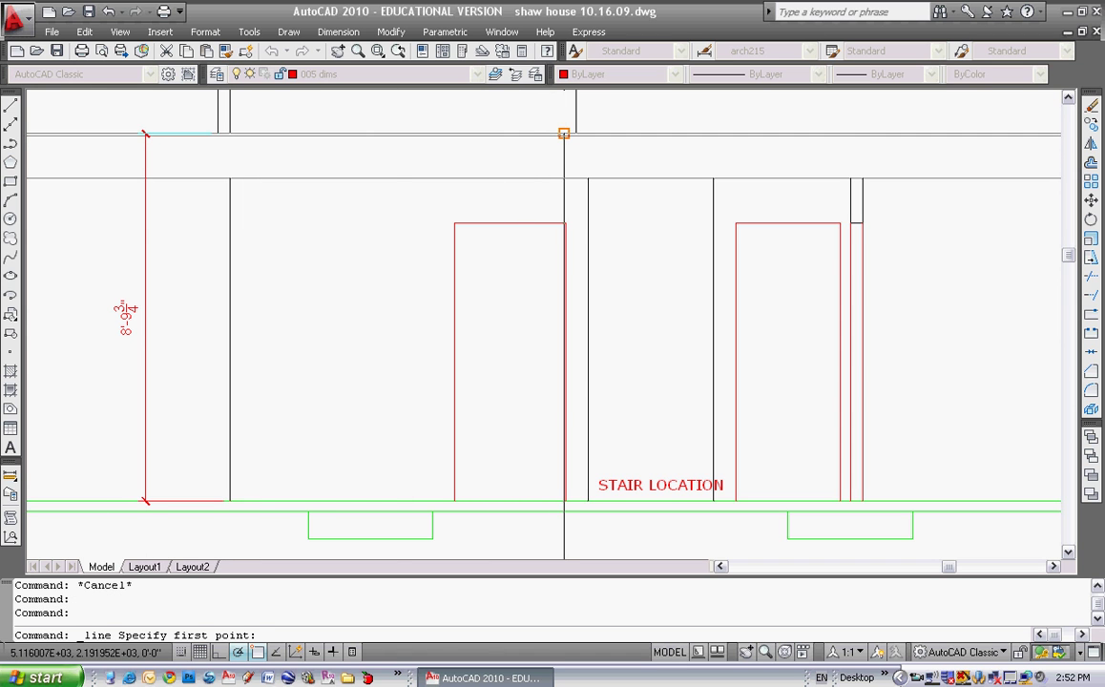
pyautogui.click(564, 134)
pyautogui.click(565, 498)
pyautogui.press('Escape')
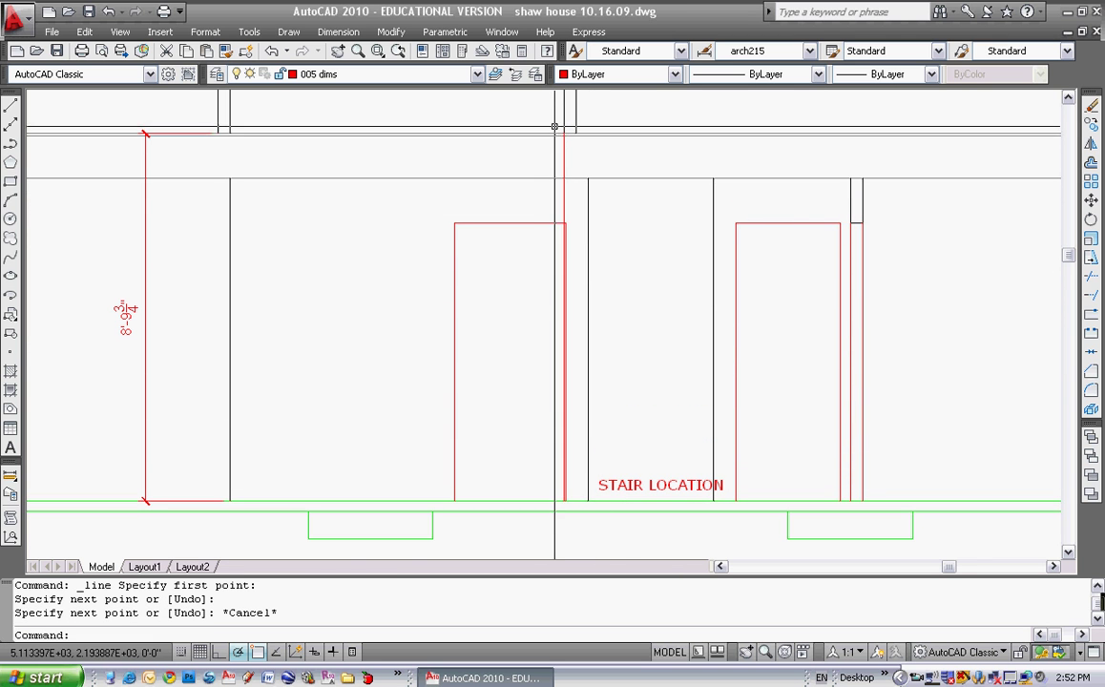
# Move the new vertical line between the two stair walls, keeping it between the basement floor and the upper floor's top line
pyautogui.scroll(3, 554, 127)
pyautogui.scroll(-4, 577, 259)
pyautogui.scroll(1, 542, 488)
pyautogui.press('Escape')
pyautogui.write('m')
pyautogui.press('Return')
pyautogui.click(540, 145)
pyautogui.click(501, 219)
pyautogui.press('Return')
pyautogui.click(475, 136)
pyautogui.scroll(2, 583, 172)
pyautogui.click(513, 260)
pyautogui.press('Escape')
pyautogui.press('Escape')
pyautogui.press('Escape')
pyautogui.scroll(-3, 513, 277)
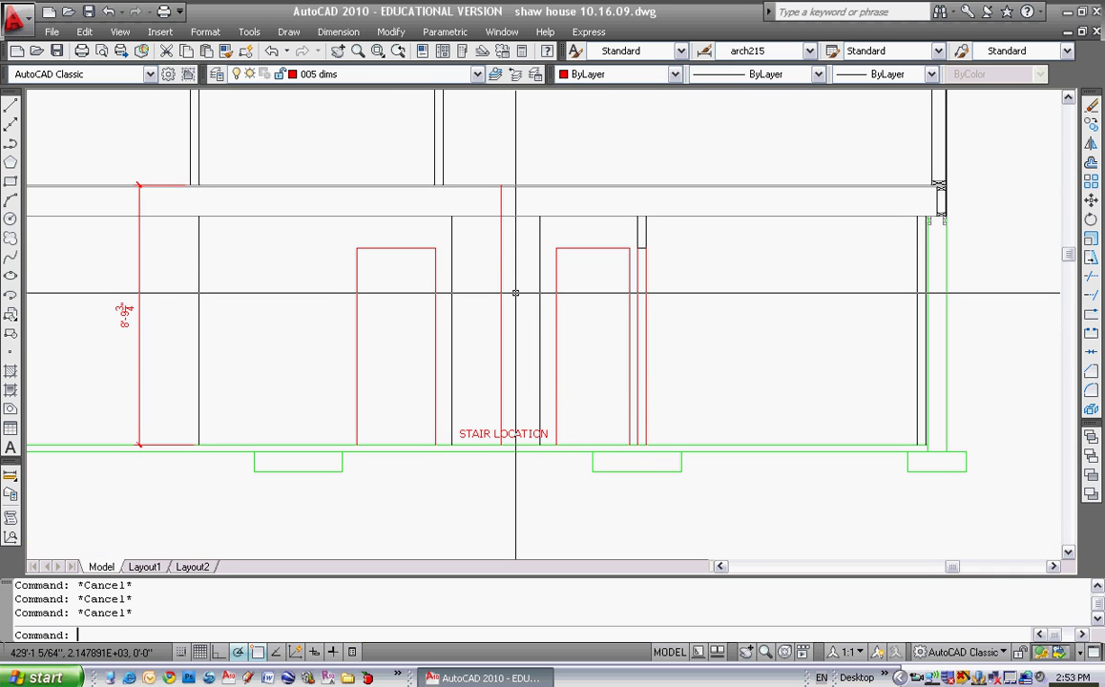
# Divide the vertical line in the stair opening into 14 segments and erase the line, keeping its division points
pyautogui.press('Return')
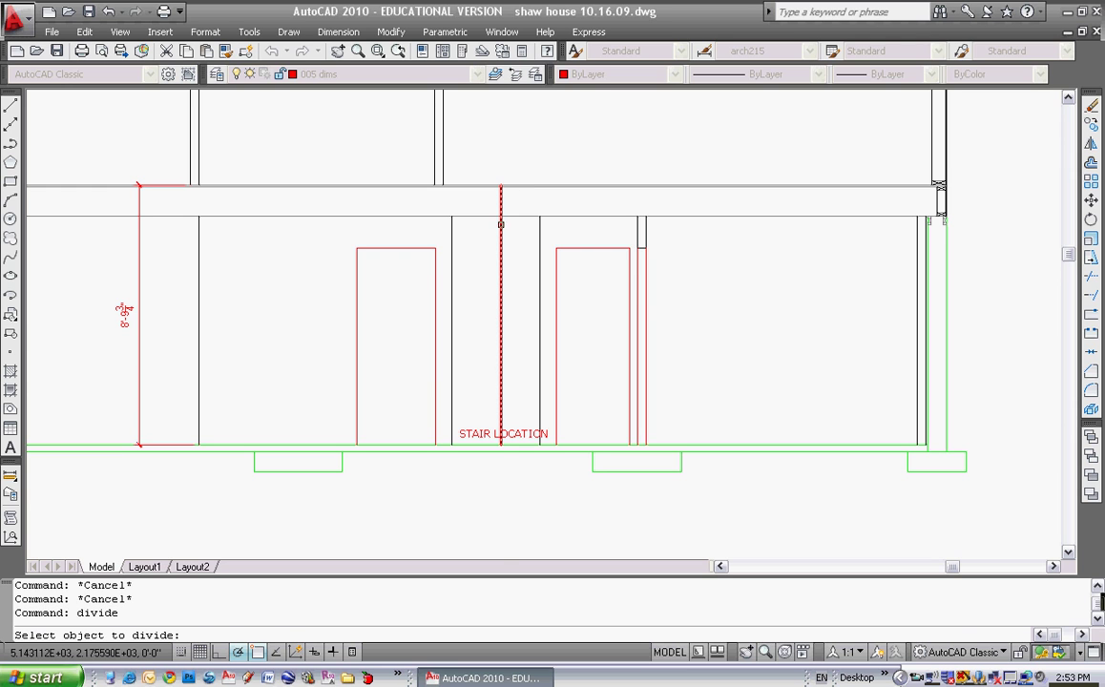
pyautogui.click(500, 274)
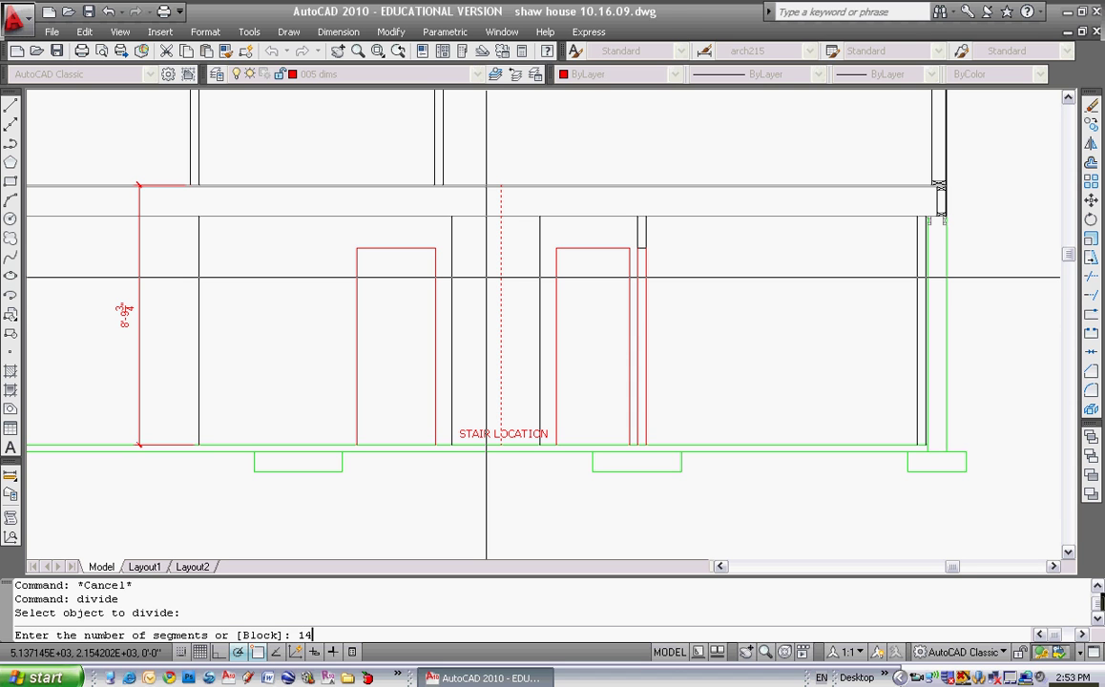
pyautogui.press('Return')
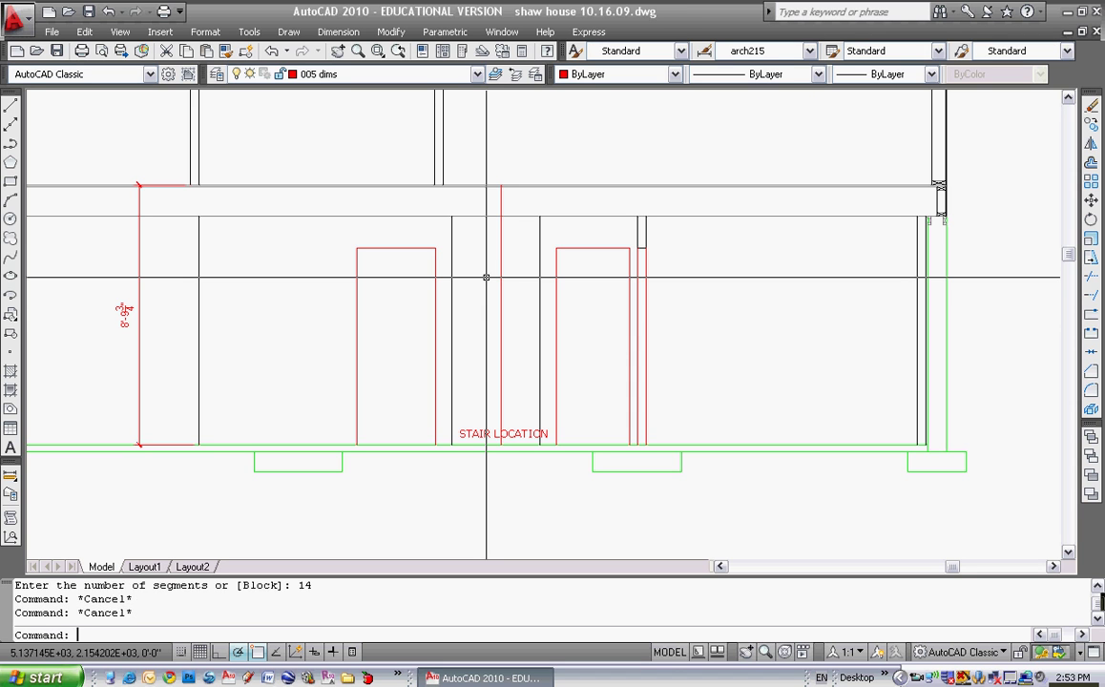
pyautogui.write('e')
pyautogui.press('Return')
pyautogui.click(501, 253)
pyautogui.press('Return')
pyautogui.moveTo(512, 254); pyautogui.dragTo(503, 256, button='middle')
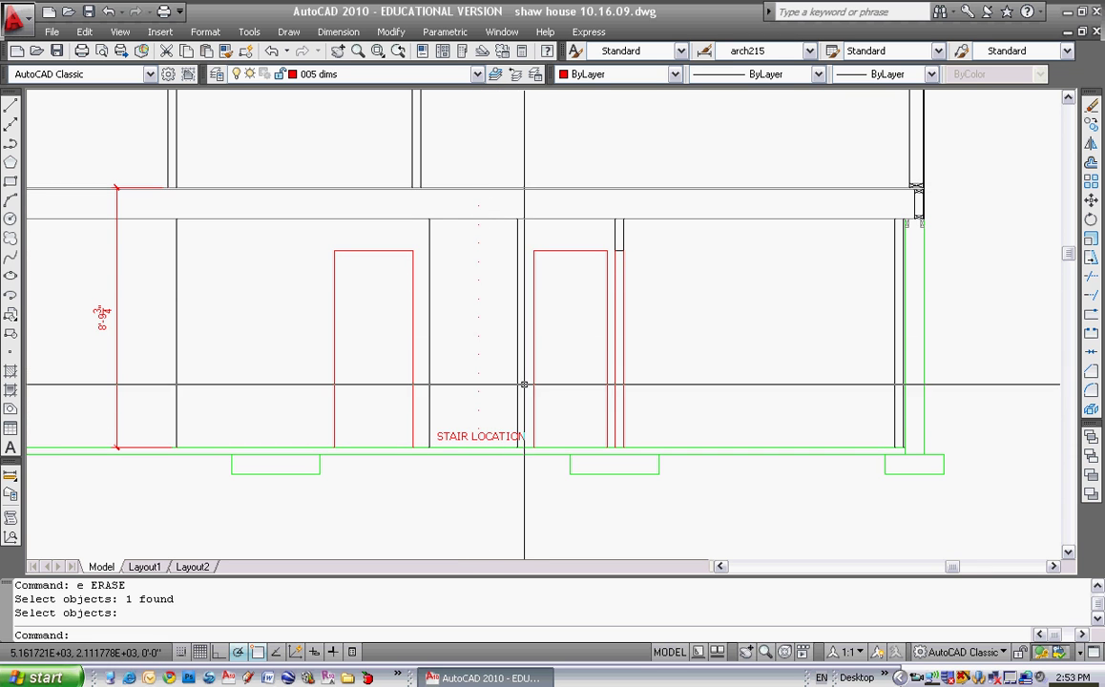
# Erase the STAIR LOCATION text at the base of the stair opening in the section
pyautogui.press('Escape')
pyautogui.moveTo(523, 400)
pyautogui.mouseDown(button='middle')
pyautogui.moveTo(501, 392)
pyautogui.moveTo(456, 407)
pyautogui.mouseUp(button='middle')
pyautogui.write('e')
pyautogui.press('Return')
pyautogui.click(472, 429)
pyautogui.press('Return')
pyautogui.press('Escape')
pyautogui.press('Escape')
pyautogui.press('Escape')
pyautogui.moveTo(420, 340); pyautogui.dragTo(455, 366, button='middle')
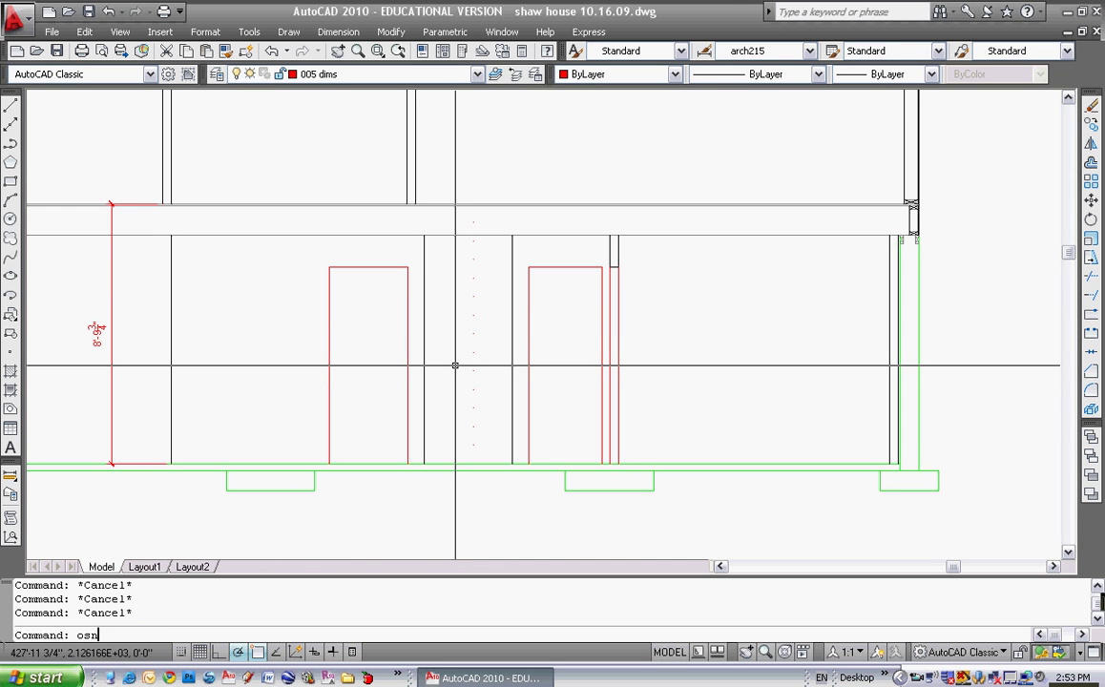
# Enable the Node object snap mode in the drafting settings
pyautogui.write('osnap')
pyautogui.press('Return')
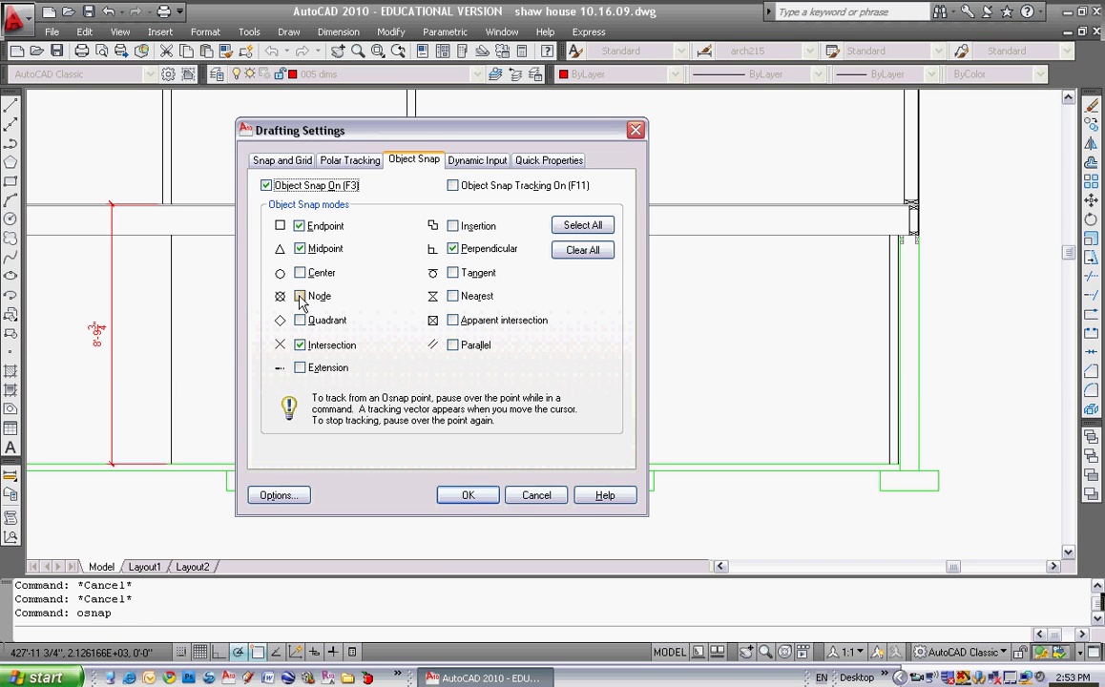
pyautogui.click(463, 496)
# Draw a horizontal line from the lowest division point perpendicular to the left stair wall
pyautogui.click(10, 105)
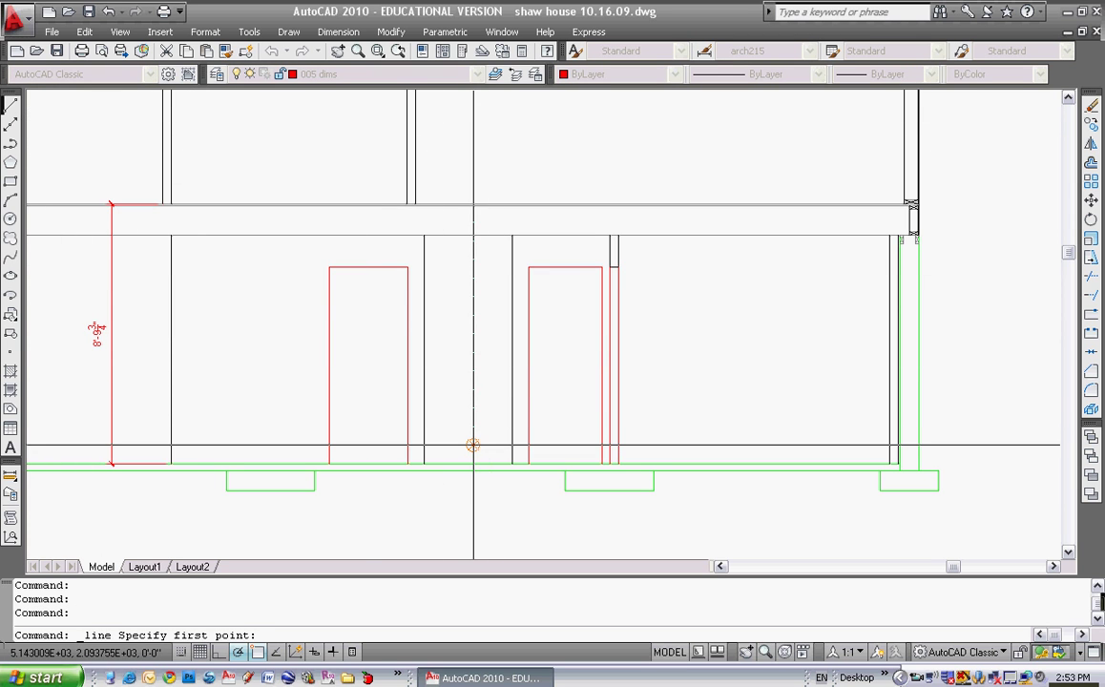
pyautogui.click(467, 445)
pyautogui.scroll(5, 467, 446)
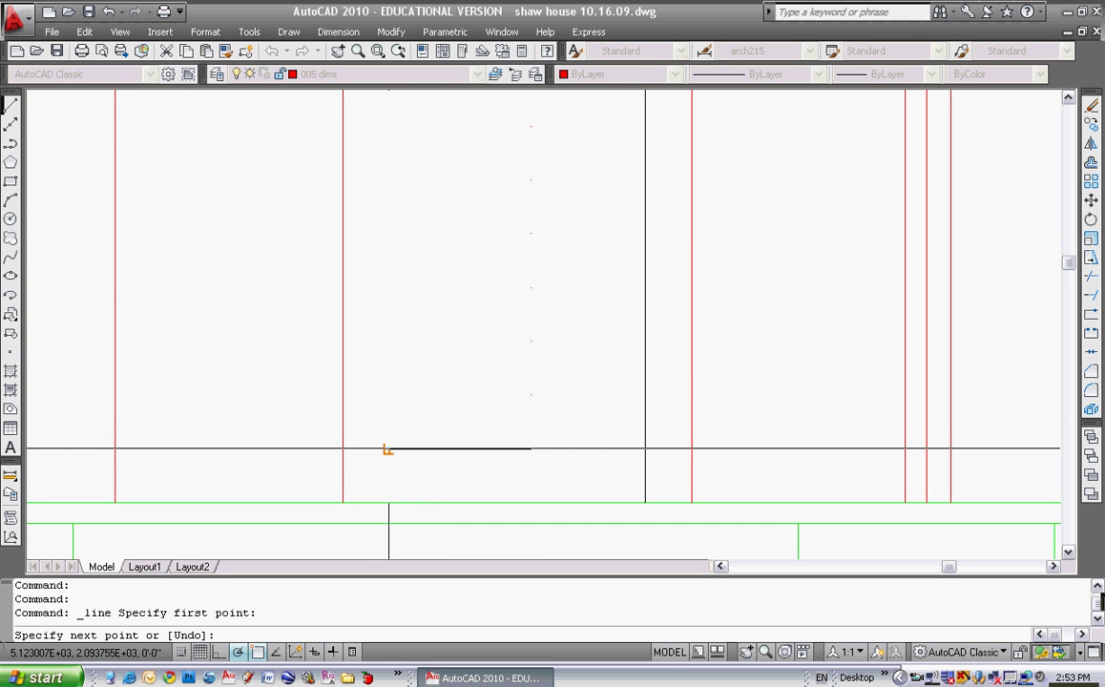
pyautogui.press('Escape')
pyautogui.press('Escape')
pyautogui.press('Escape')
# Extend the first riser line across to the right stair wall
pyautogui.write('ex')
pyautogui.press('Return')
pyautogui.click(622, 450)
pyautogui.press('Return')
pyautogui.press('Escape')
pyautogui.scroll(-4, 477, 382)
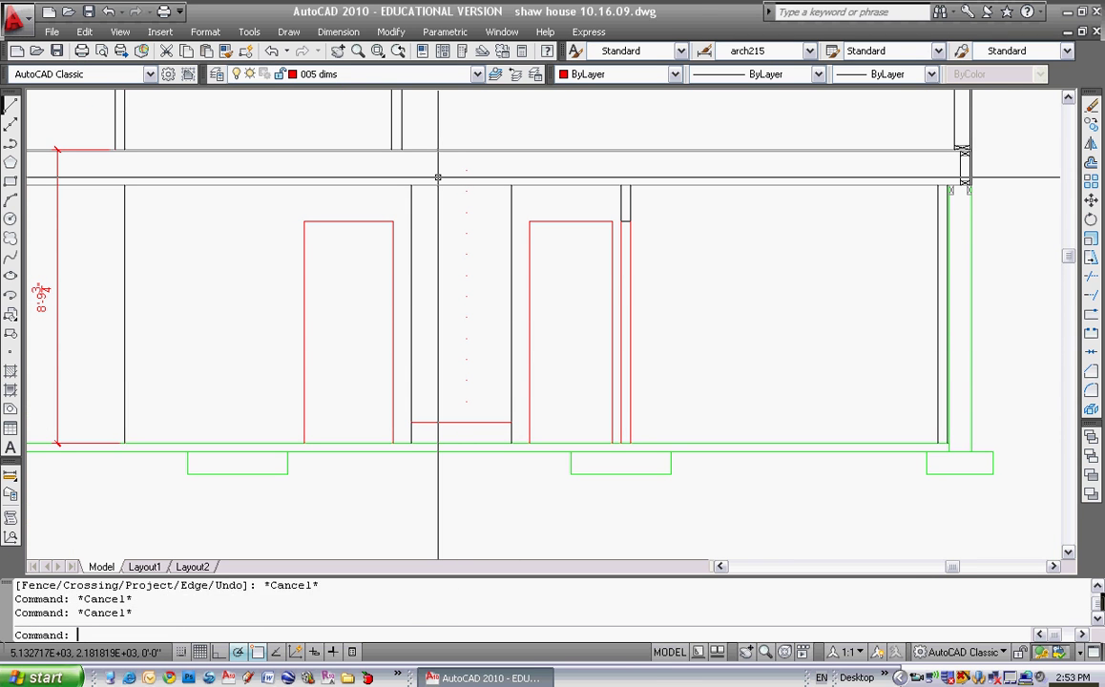
pyautogui.press('Escape')
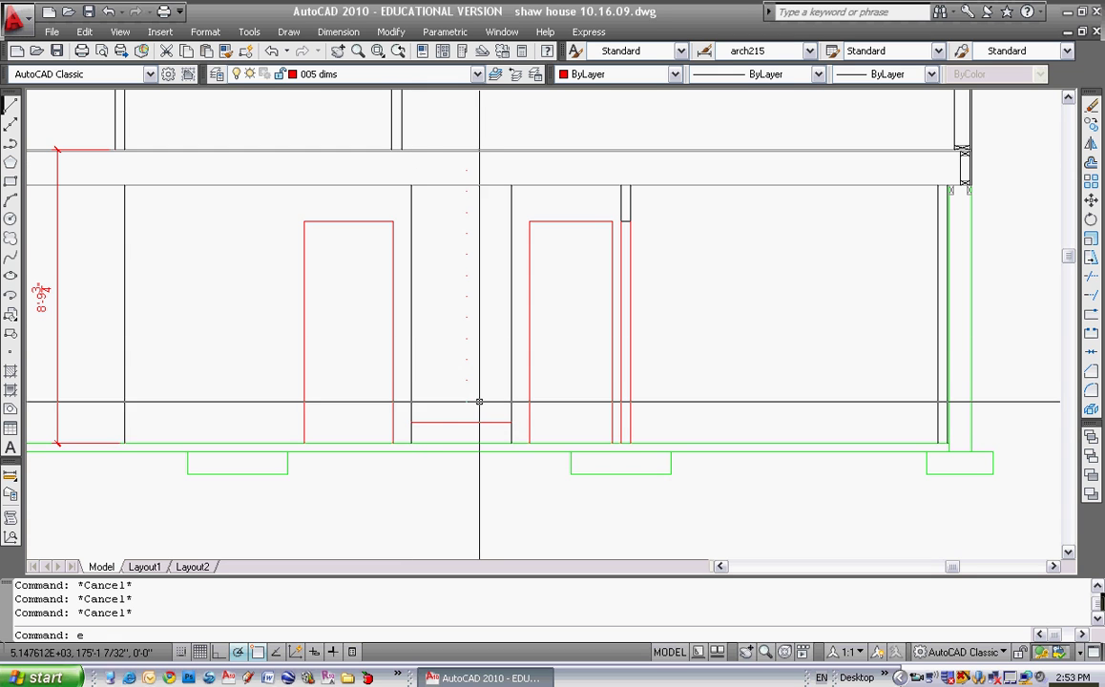
# Erase all the division points in the stair opening, keeping the riser line
pyautogui.write('e')
pyautogui.press('Return')
pyautogui.click(453, 132)
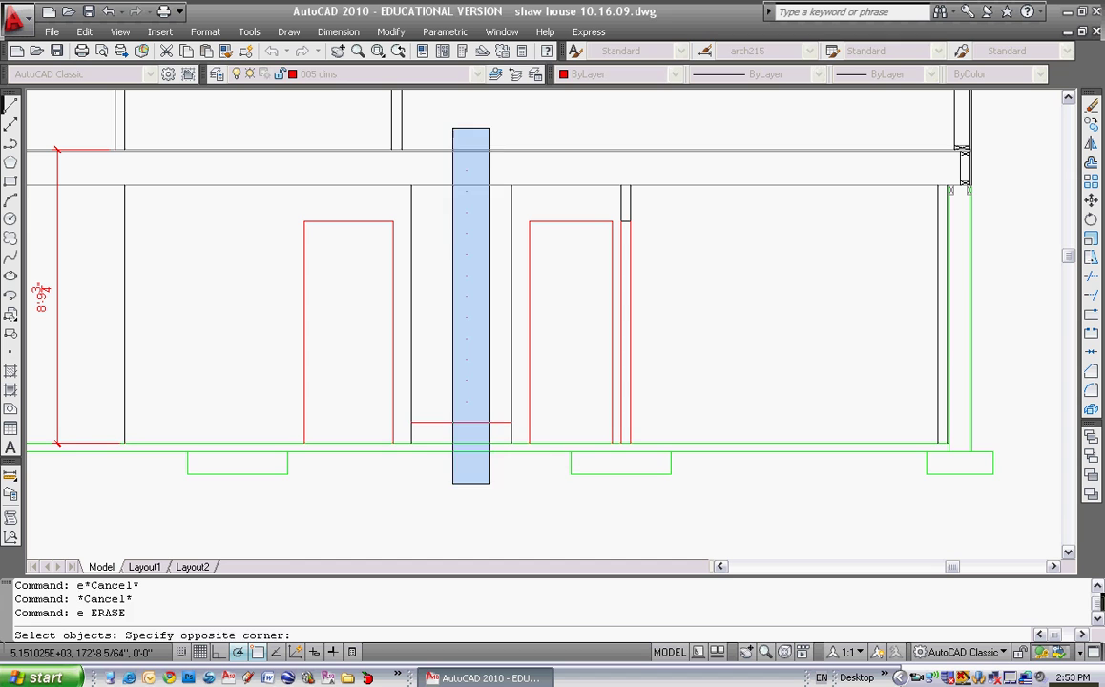
pyautogui.click(489, 482)
pyautogui.press('Return')
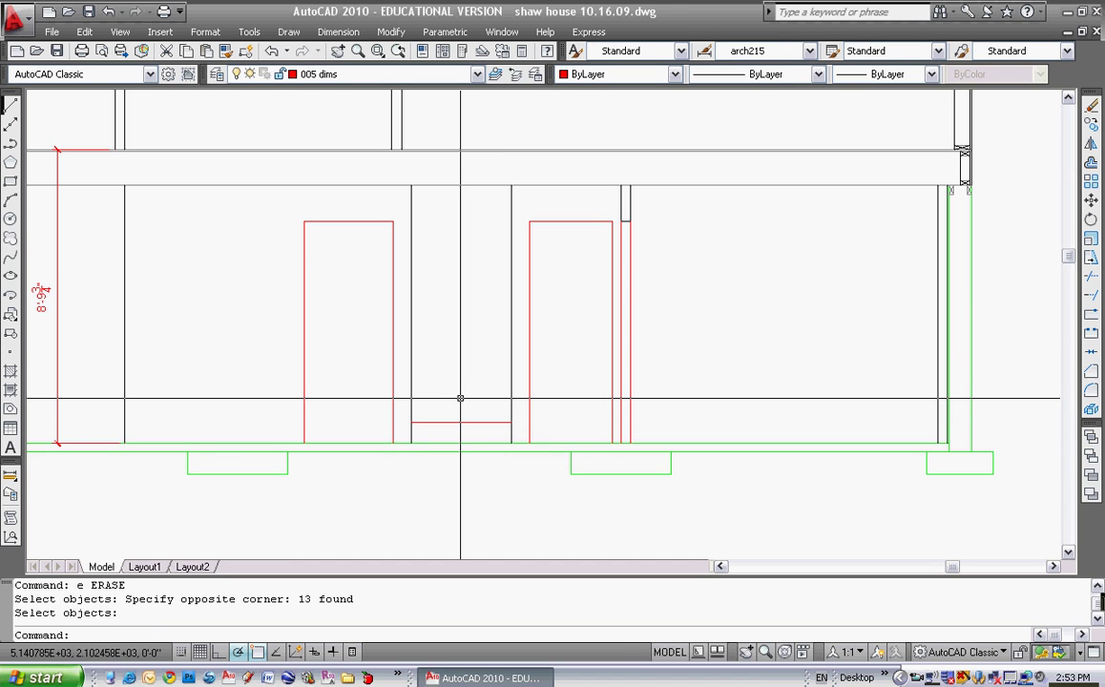
pyautogui.click(460, 398)
pyautogui.click(489, 380)
pyautogui.press('Escape')
pyautogui.press('Escape')
pyautogui.press('Escape')
# Copy the first riser line upward repeatedly, using its height above the basement floor as the spacing, for the lower risers
pyautogui.moveTo(472, 419); pyautogui.dragTo(506, 434, button='middle')
pyautogui.scroll(2, 506, 434)
pyautogui.click(1093, 127)
pyautogui.click(492, 437)
pyautogui.press('Return')
pyautogui.scroll(3, 425, 448)
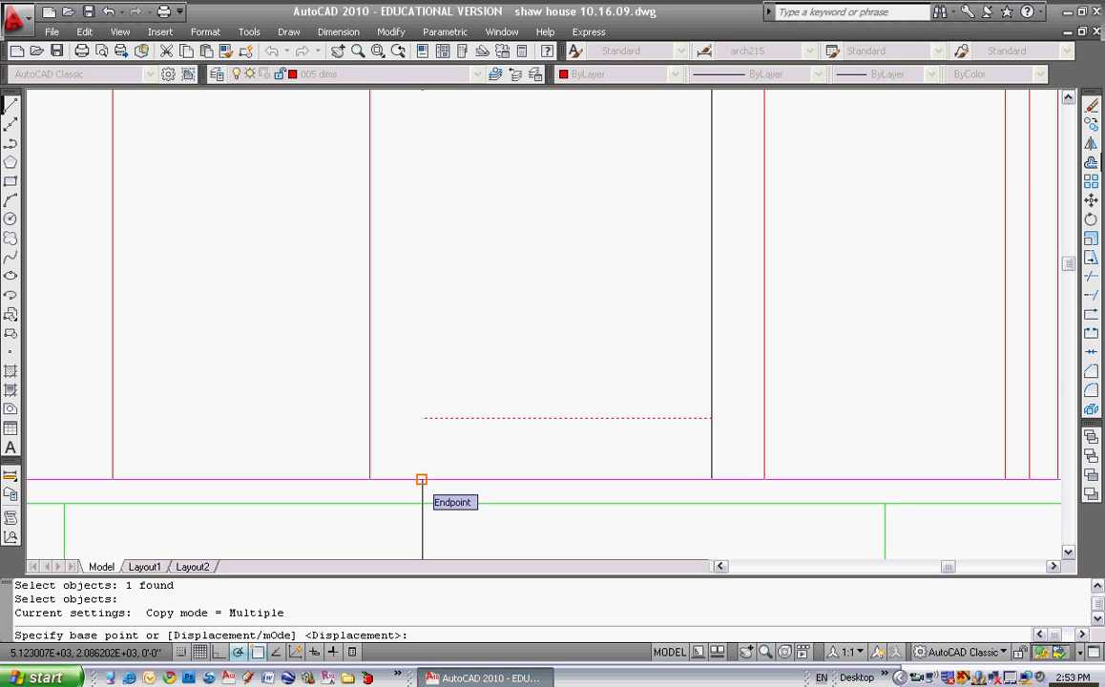
pyautogui.click(421, 479)
pyautogui.click(421, 419)
pyautogui.click(422, 359)
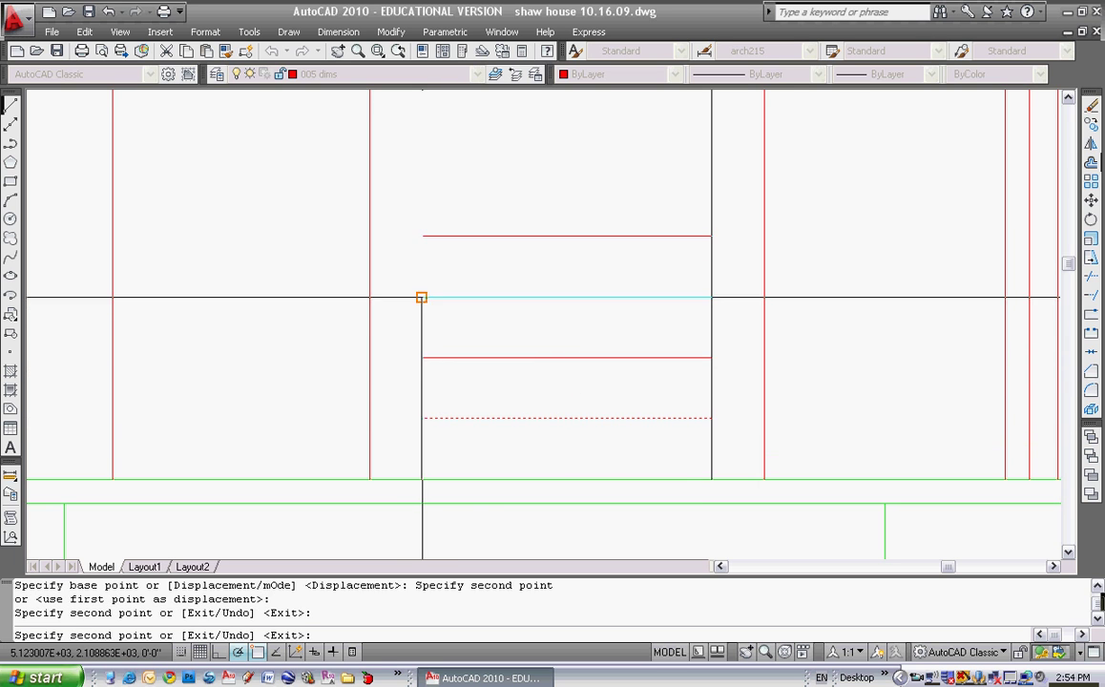
pyautogui.click(422, 297)
# Continue stacking equally spaced copies of the riser line up the stair opening to one riser below the upper floor
pyautogui.moveTo(444, 251)
pyautogui.mouseDown(button='middle')
pyautogui.moveTo(467, 302)
pyautogui.moveTo(456, 378)
pyautogui.mouseUp(button='middle')
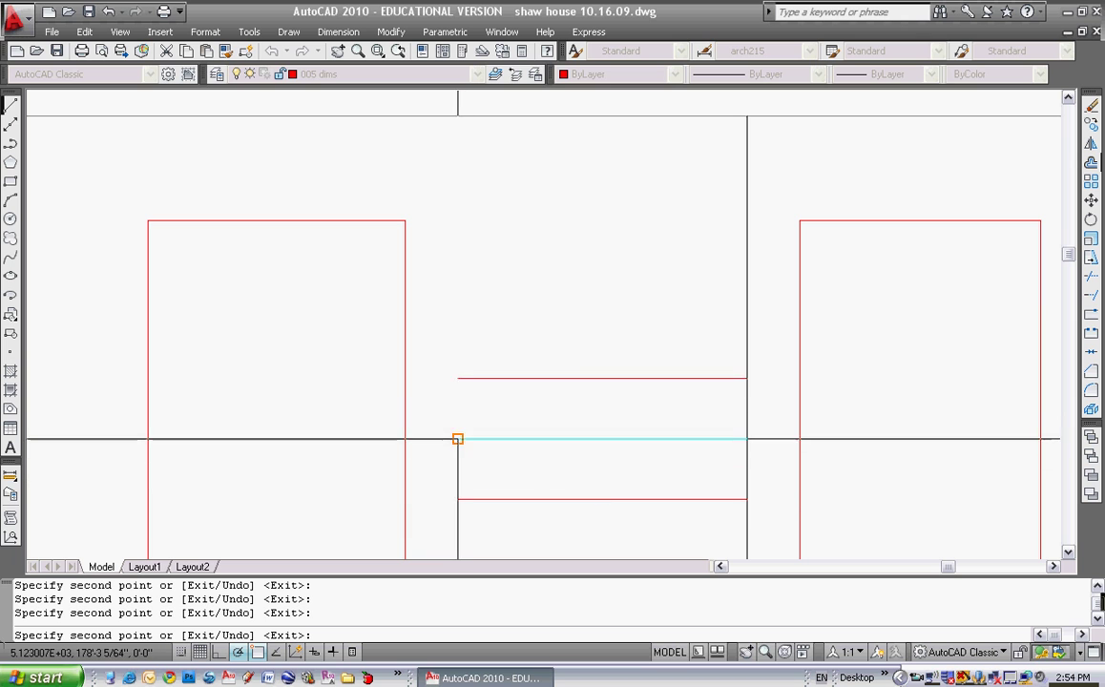
pyautogui.click(459, 317)
pyautogui.moveTo(458, 256); pyautogui.dragTo(481, 402, button='middle')
pyautogui.click(481, 402)
pyautogui.click(481, 341)
pyautogui.press('Escape')
pyautogui.scroll(-6, 533, 309)
pyautogui.press('Escape')
pyautogui.press('Escape')
pyautogui.press('Escape')
# Compare the riser lines in the section with the treads, landing and turned steps of the stair in the plan
pyautogui.scroll(2, 549, 460)
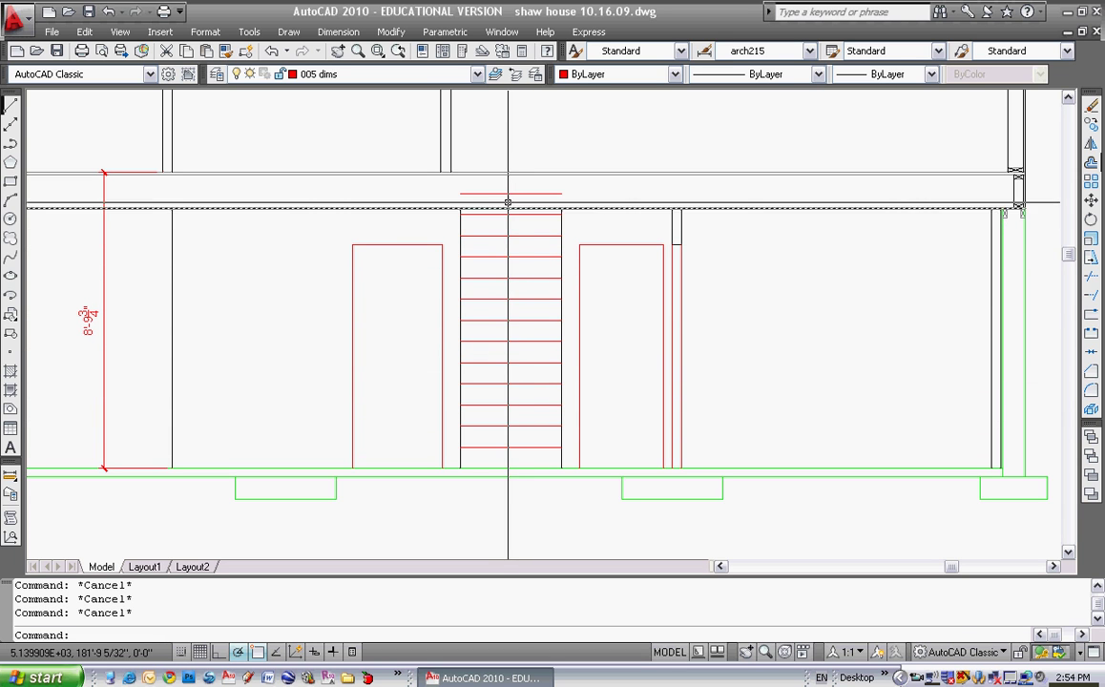
pyautogui.scroll(-6, 524, 389)
pyautogui.scroll(6, 468, 407)
pyautogui.scroll(3, 464, 419)
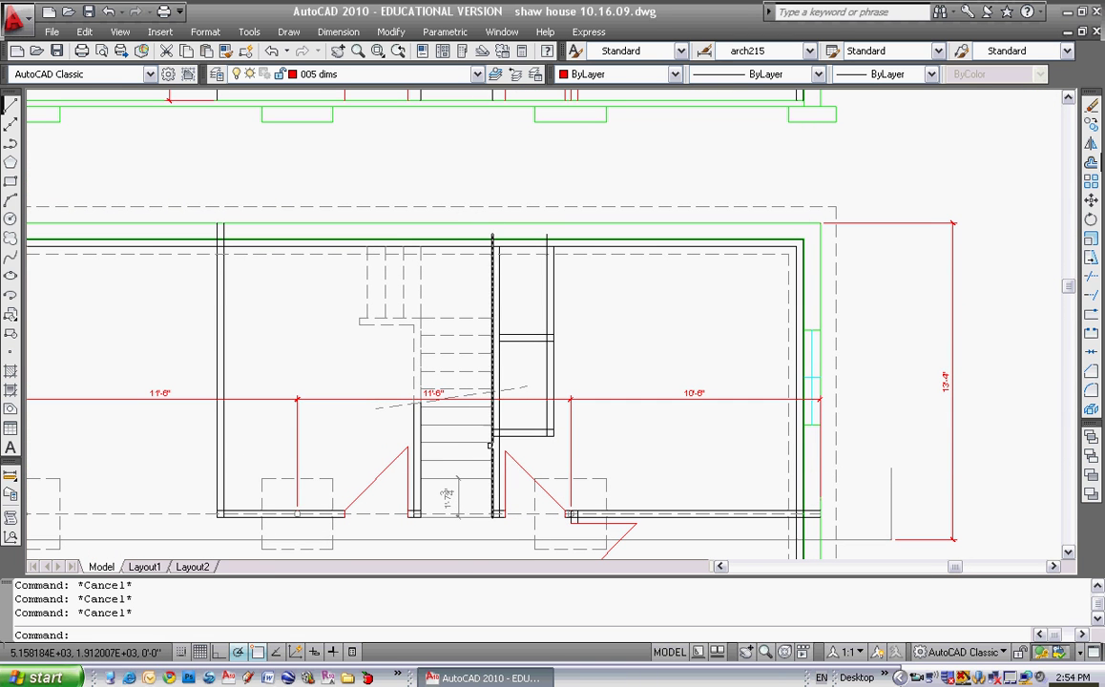
pyautogui.moveTo(458, 210); pyautogui.dragTo(453, 465, button='middle')
pyautogui.moveTo(452, 383); pyautogui.dragTo(452, 474, button='middle')
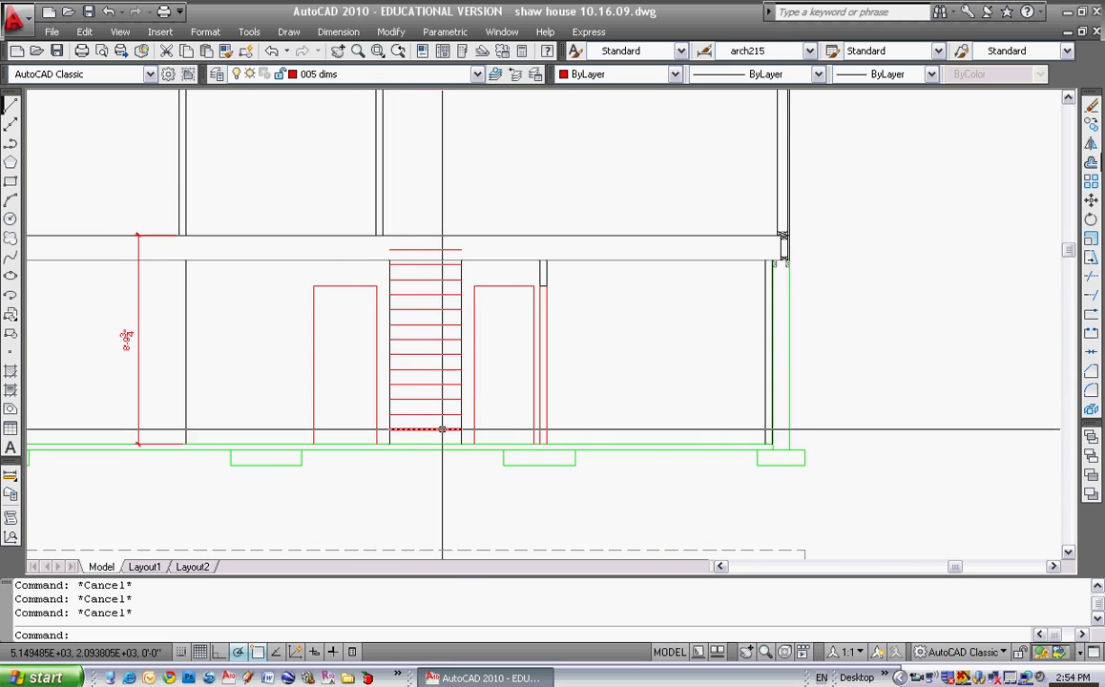
pyautogui.scroll(2, 432, 439)
pyautogui.scroll(-3, 432, 439)
pyautogui.moveTo(439, 443); pyautogui.dragTo(452, 370, button='middle')
pyautogui.scroll(6, 469, 477)
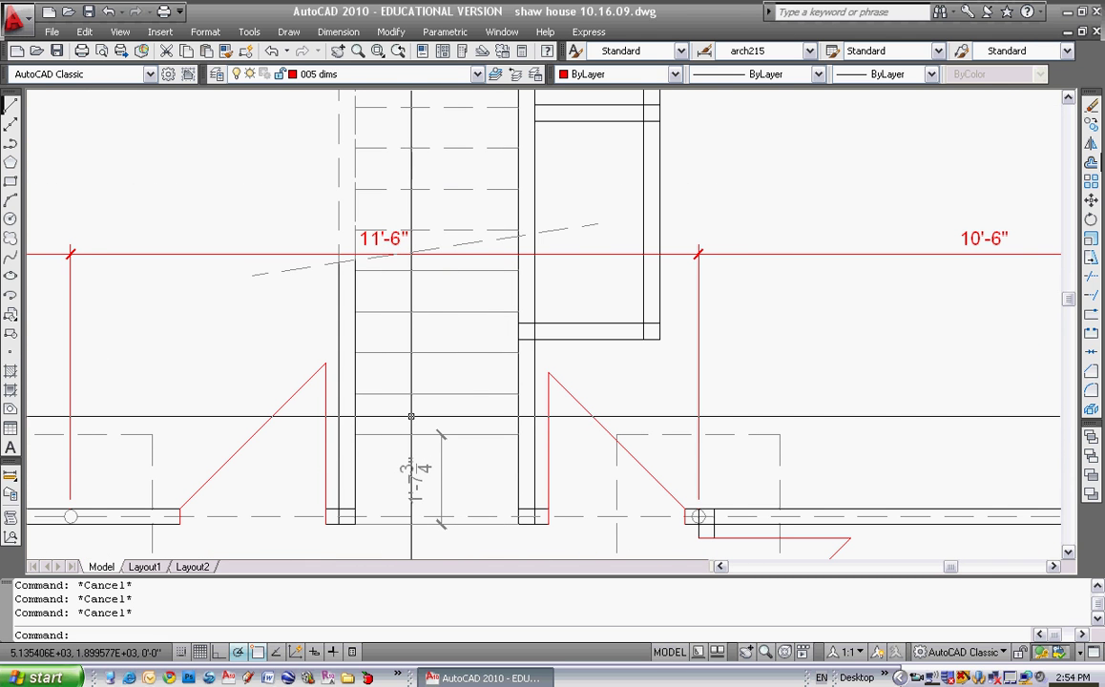
pyautogui.scroll(-2, 420, 437)
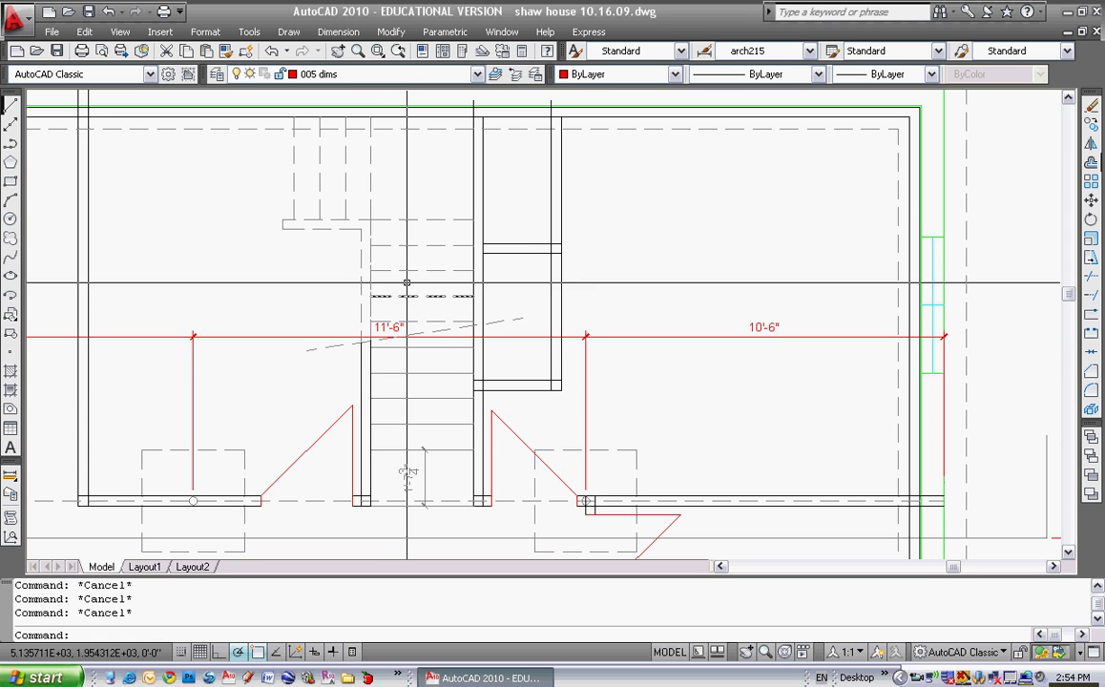
pyautogui.scroll(-3, 461, 284)
pyautogui.scroll(5, 461, 284)
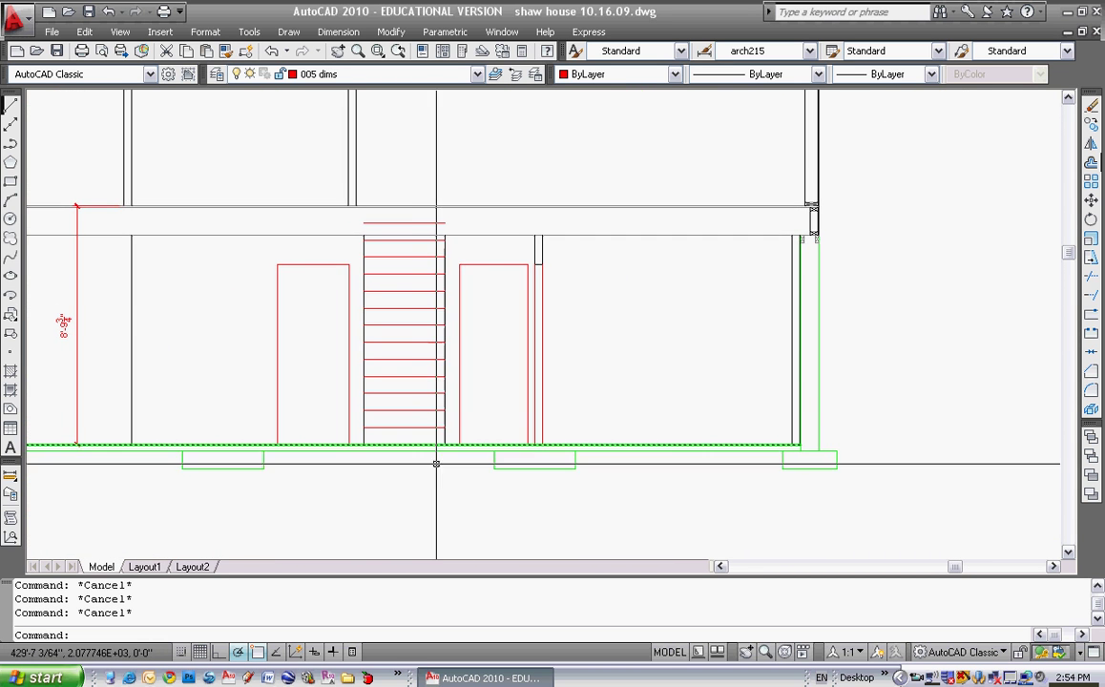
pyautogui.moveTo(448, 317); pyautogui.dragTo(463, 281, button='middle')
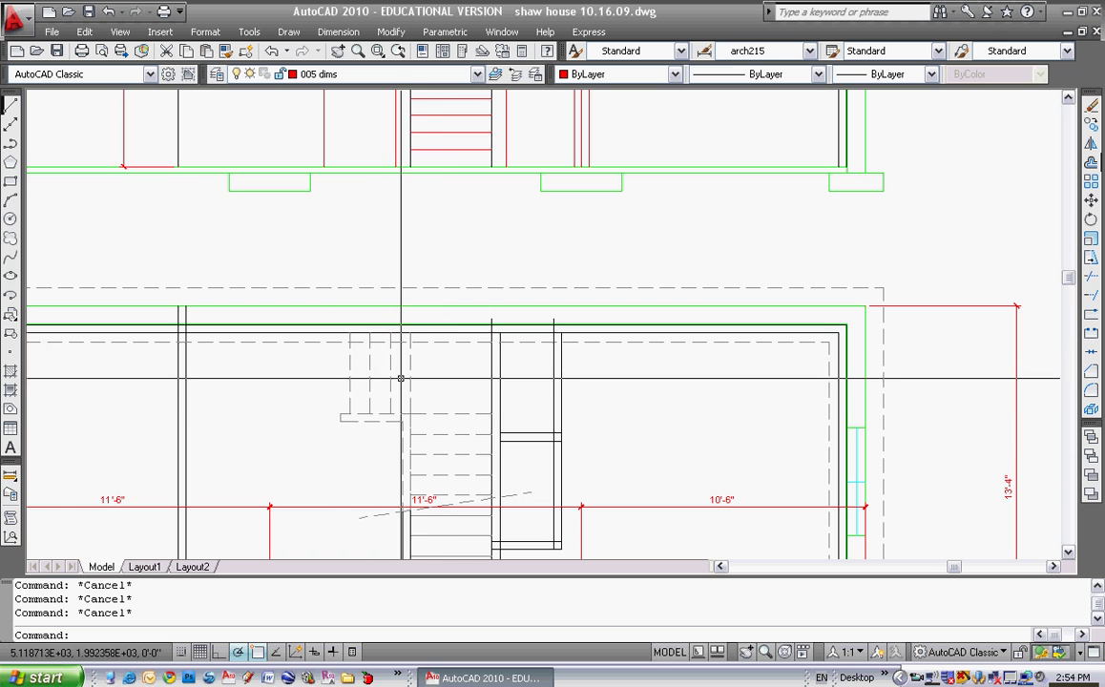
pyautogui.moveTo(407, 170); pyautogui.dragTo(408, 471, button='middle')
pyautogui.scroll(2, 409, 472)
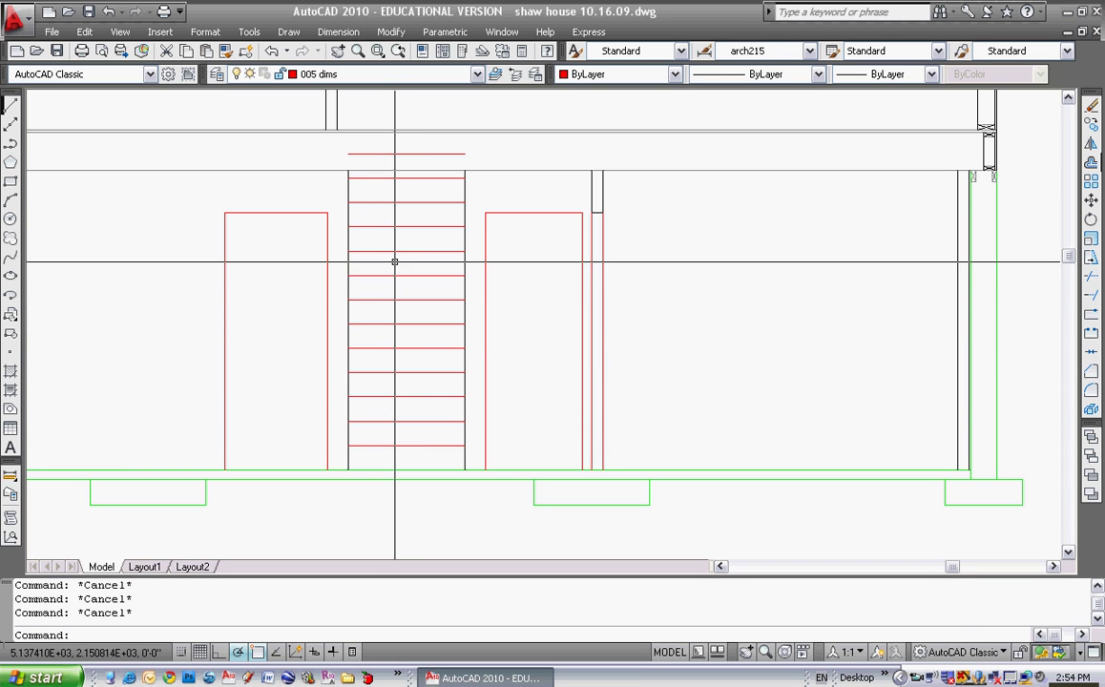
# Stretch the left end of the fourth riser line from the top past the left stair wall for the landing
pyautogui.click(374, 226)
pyautogui.click(349, 226)
pyautogui.click(302, 226)
pyautogui.press('Escape')
pyautogui.press('Escape')
pyautogui.press('Escape')
# Copy the four dashed riser lines of the turned steps from the plan up to the section, freely placed beside the stair top
pyautogui.moveTo(389, 236); pyautogui.dragTo(377, 261, button='middle')
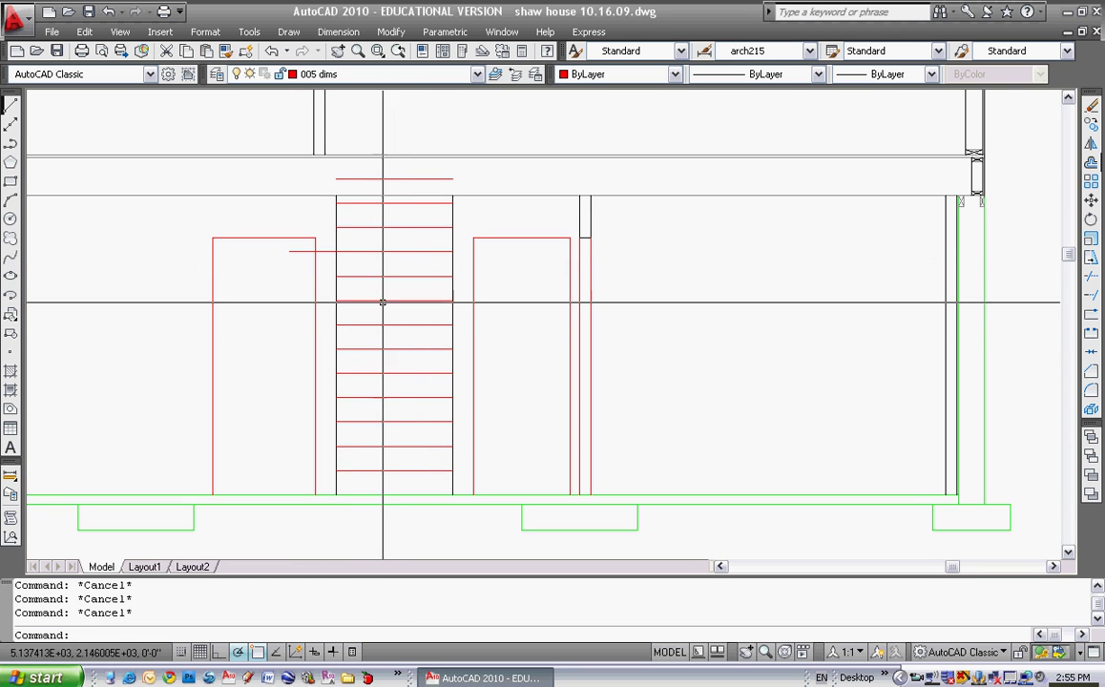
pyautogui.moveTo(395, 328); pyautogui.dragTo(416, 366, button='middle')
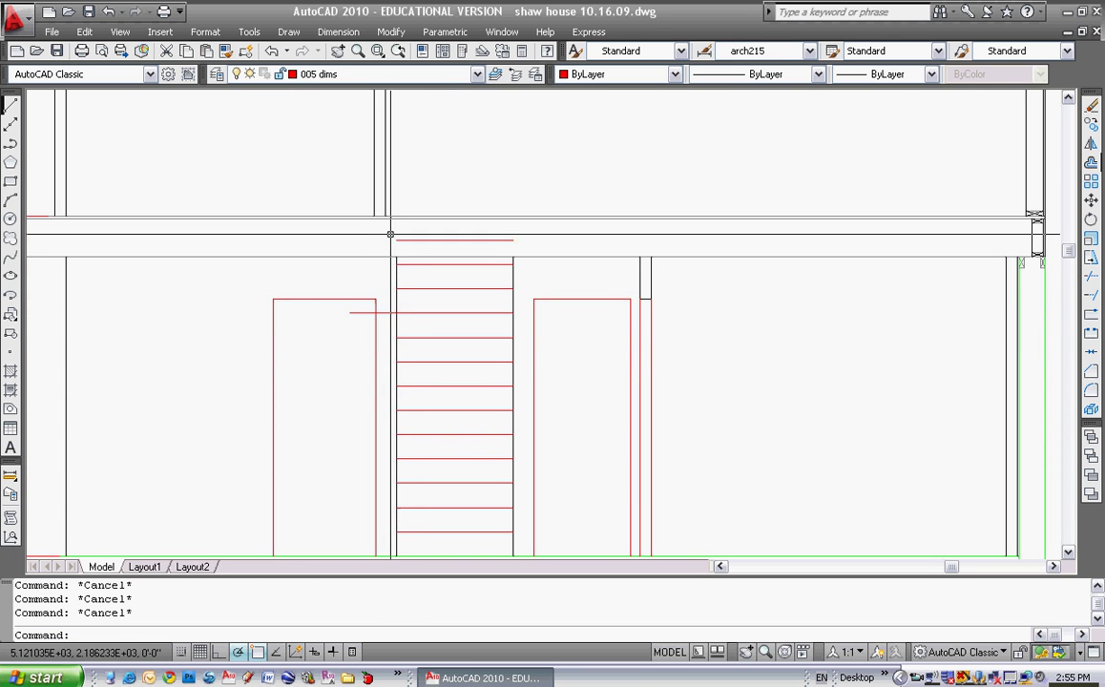
pyautogui.scroll(-4, 377, 286)
pyautogui.scroll(3, 372, 372)
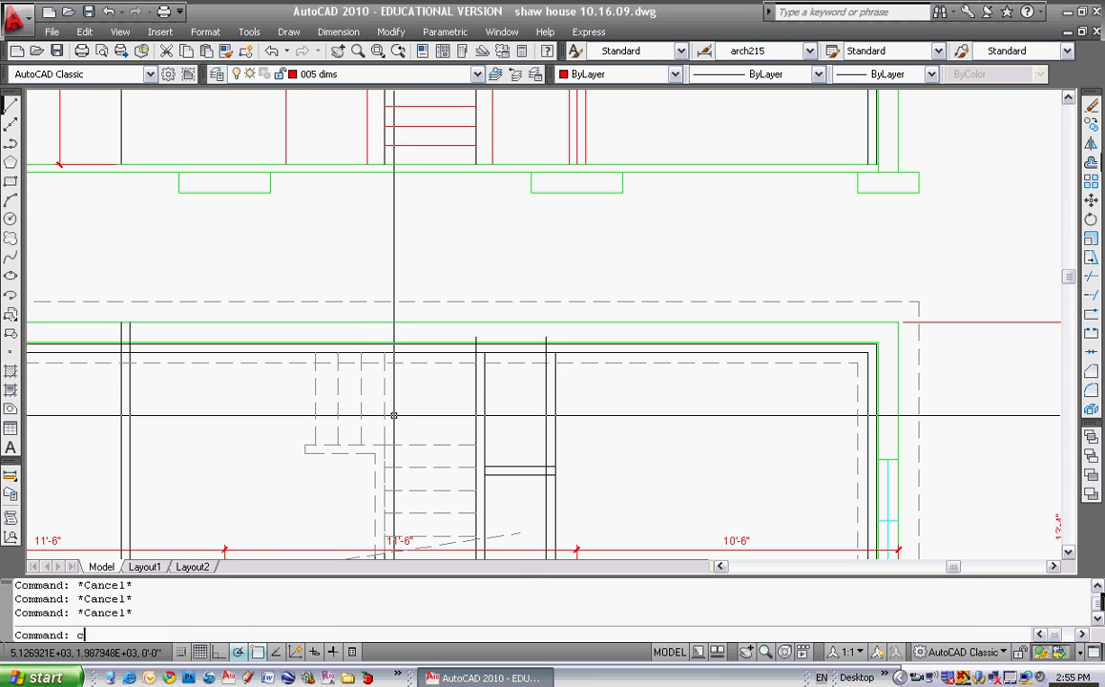
pyautogui.write('o')
pyautogui.press('Return')
pyautogui.click(383, 365)
pyautogui.click(268, 385)
pyautogui.press('Return')
pyautogui.click(295, 418)
pyautogui.scroll(-3, 278, 286)
pyautogui.scroll(5, 291, 296)
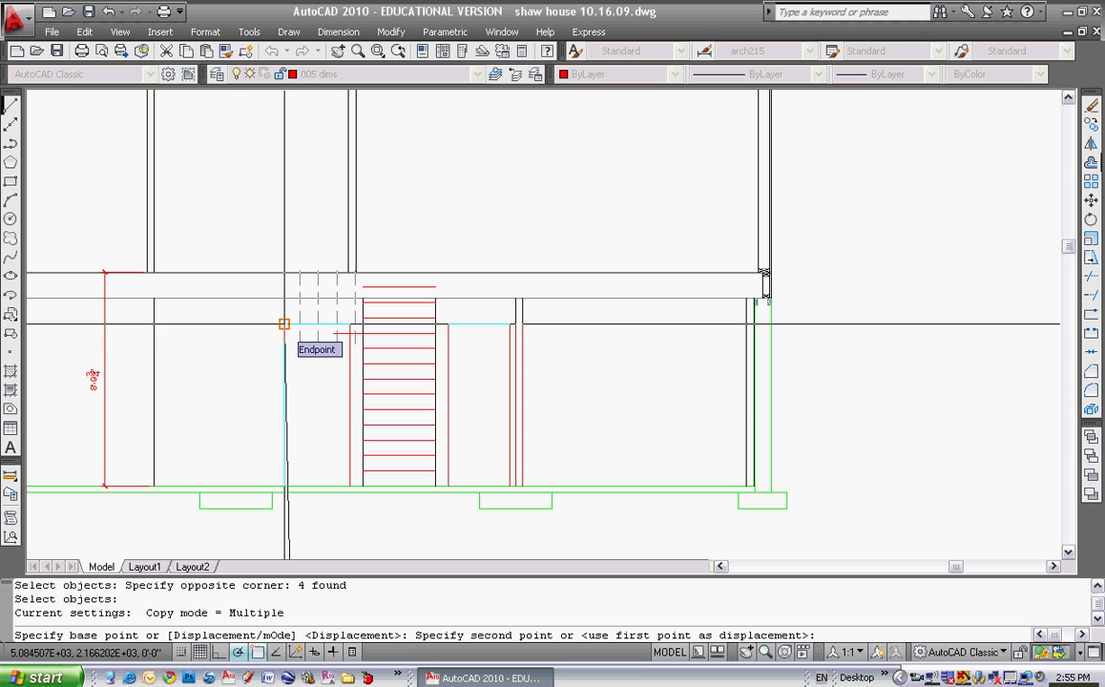
pyautogui.press('F3')
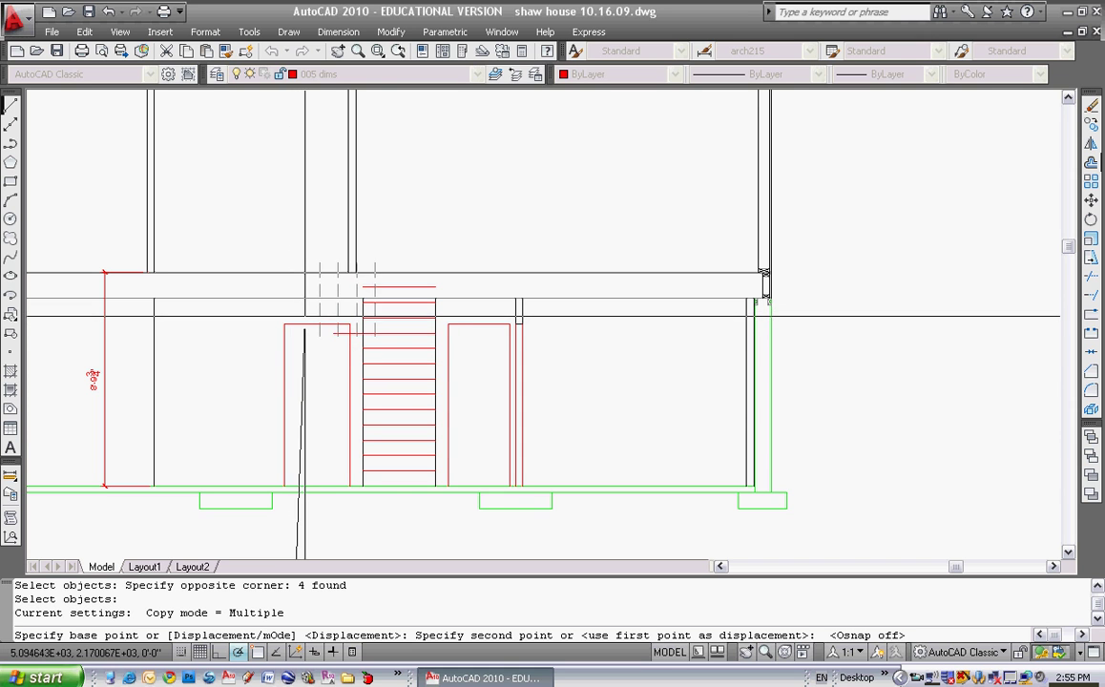
pyautogui.click(292, 308)
pyautogui.press('F3')
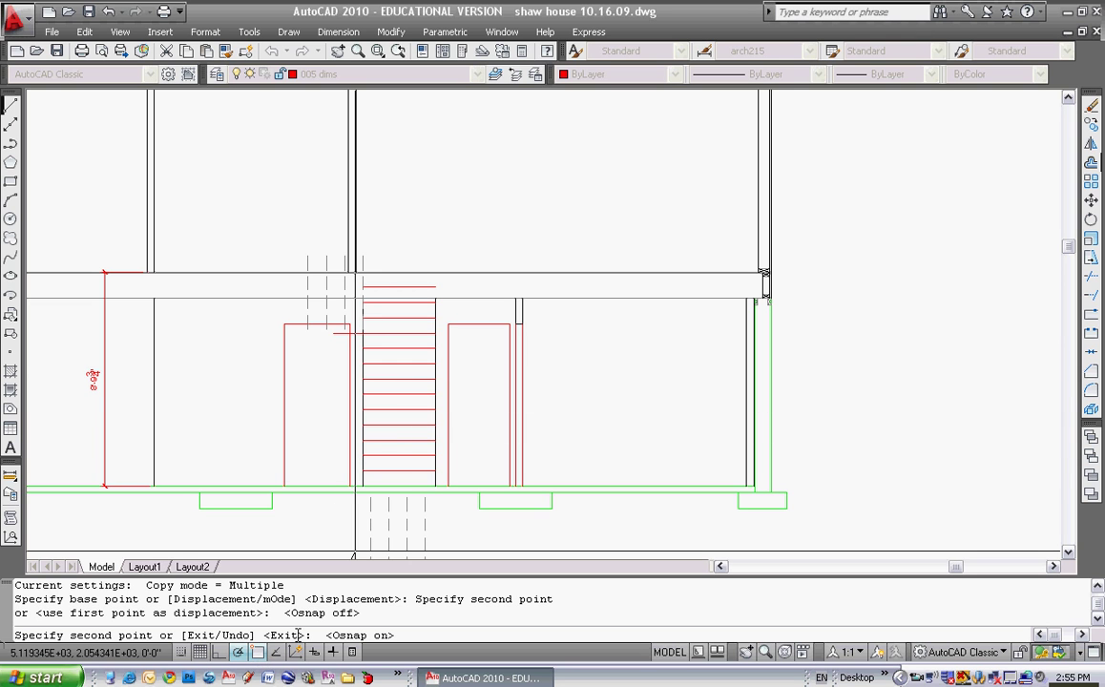
pyautogui.press('Escape')
pyautogui.press('Escape')
pyautogui.press('Escape')
# Extend the top three horizontal riser lines to the copied dashed verticals, each higher line reaching one vertical farther left
pyautogui.moveTo(399, 331); pyautogui.dragTo(377, 384, button='middle')
pyautogui.scroll(3, 370, 351)
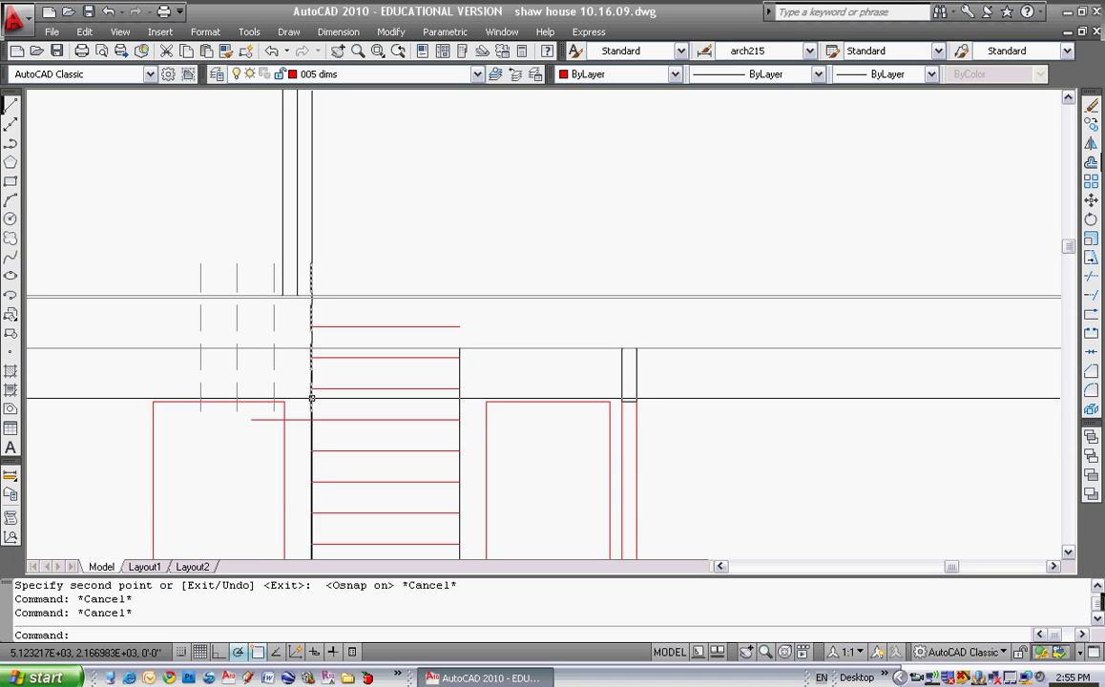
pyautogui.press('Escape')
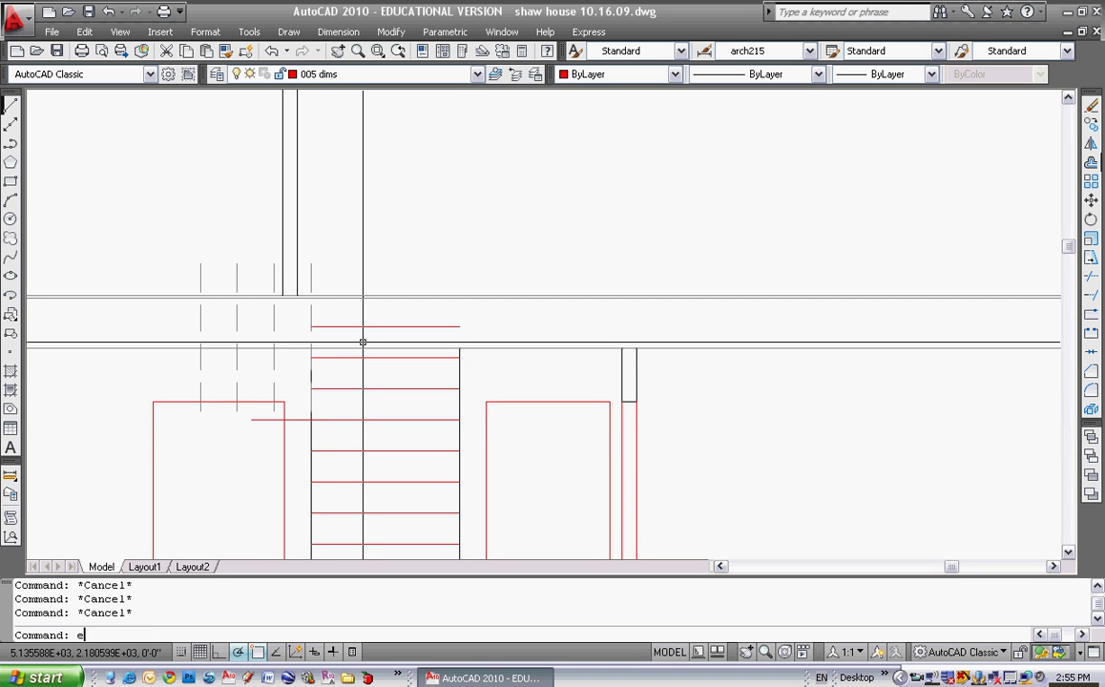
pyautogui.write('ex')
pyautogui.press('Return')
pyautogui.click(345, 380)
pyautogui.click(325, 397)
pyautogui.click(274, 327)
pyautogui.click(175, 352)
pyautogui.click(329, 333)
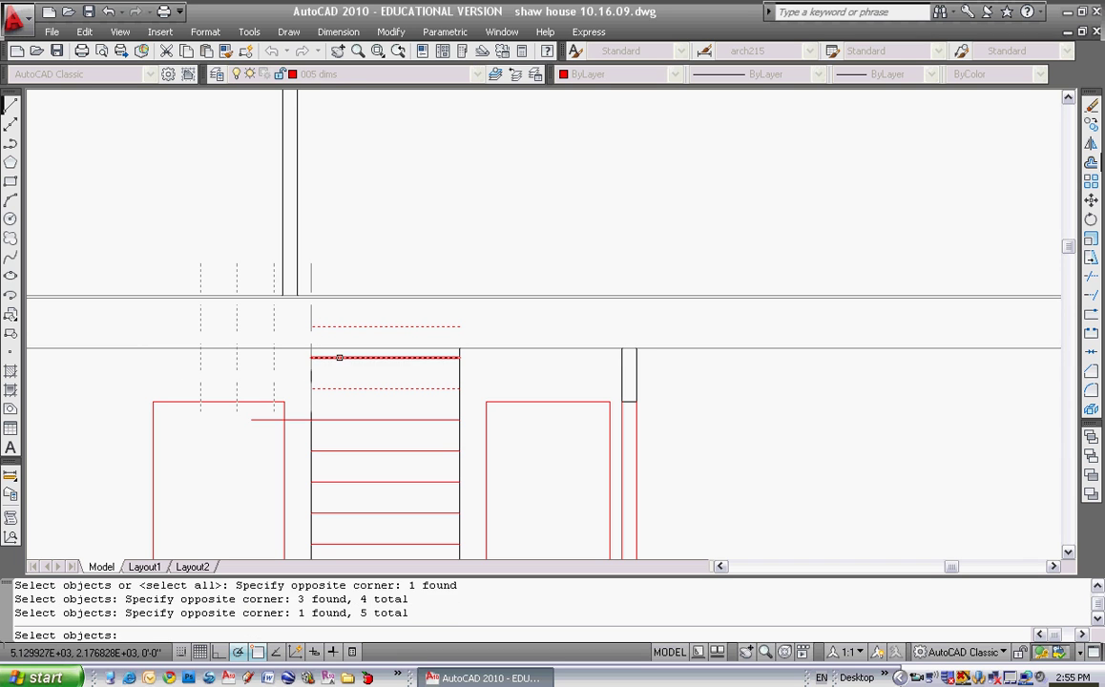
pyautogui.click(321, 357)
pyautogui.press('Return')
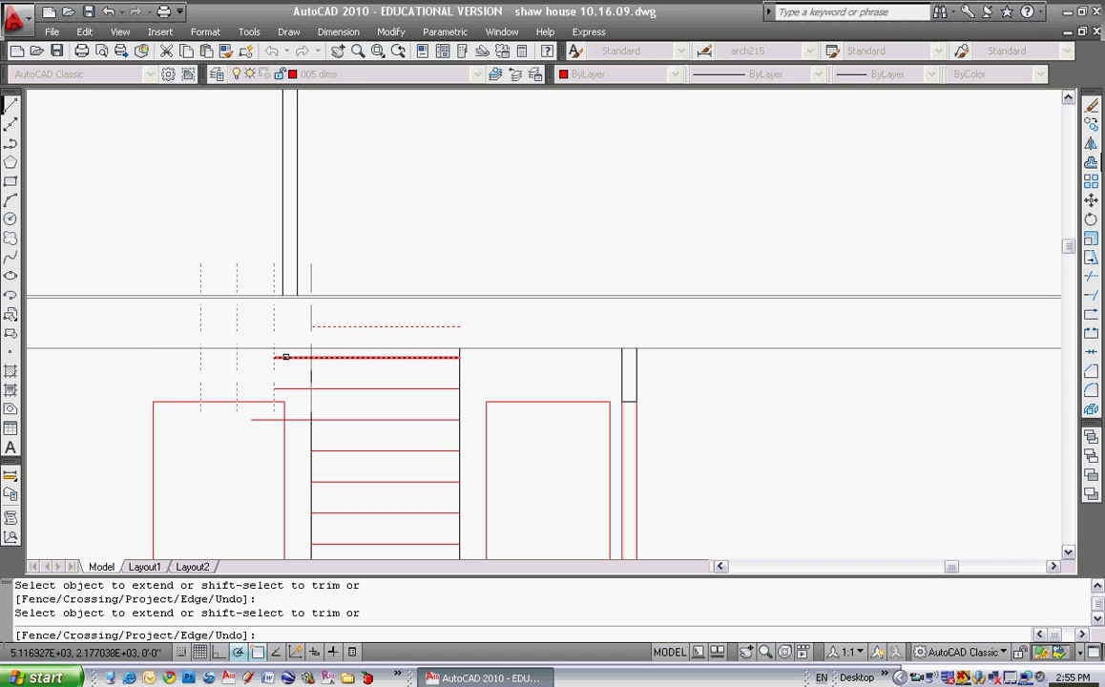
pyautogui.click(286, 357)
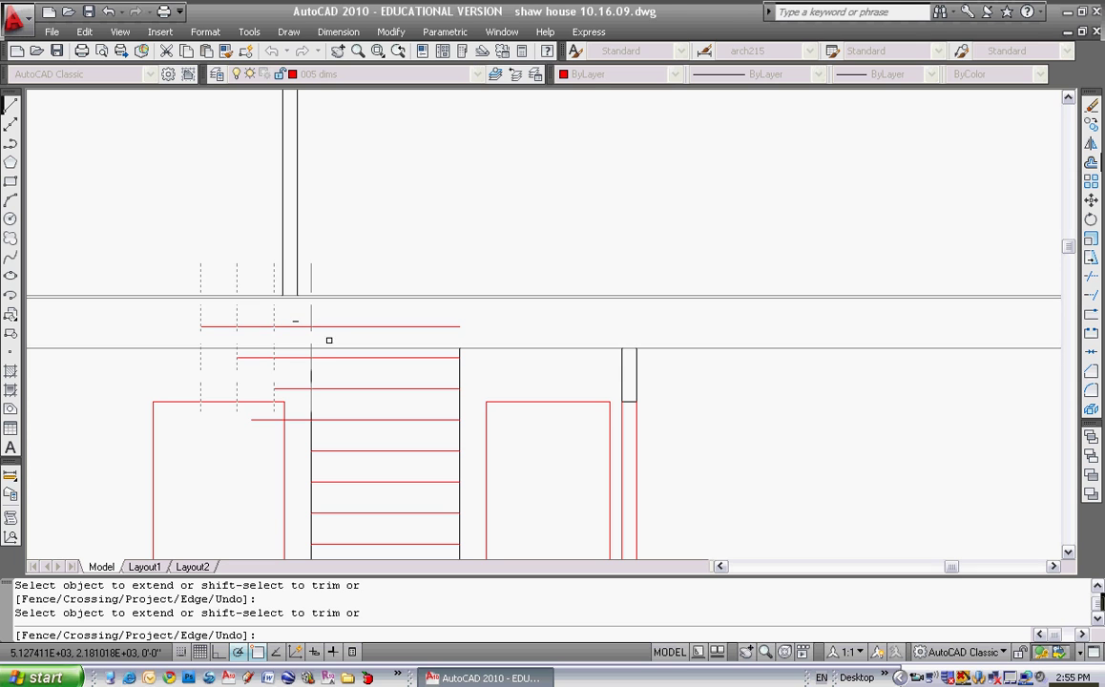
pyautogui.press('Escape')
pyautogui.press('Escape')
pyautogui.press('Escape')
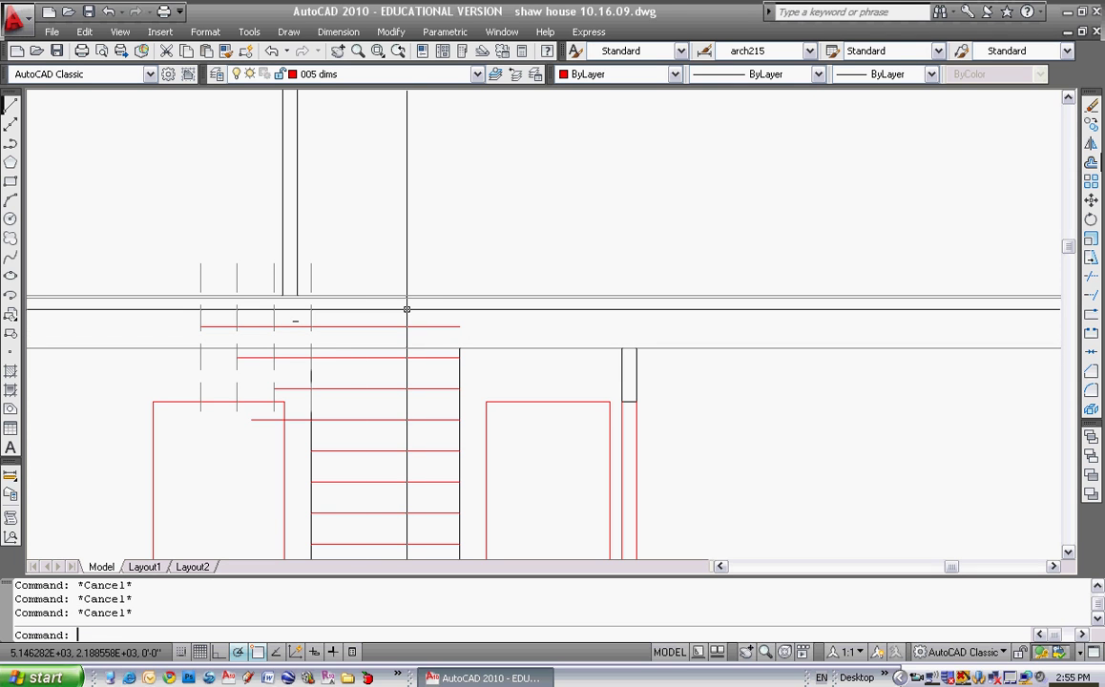
# Erase the copied dashed line that coincides with the left stair wall
pyautogui.press('Return')
pyautogui.click(311, 283)
pyautogui.press('Escape')
pyautogui.press('Escape')
# Trim the dashed verticals to single risers between the step lines and upper floor, and cut the landing extension back to the left stair wall
pyautogui.write('tr')
pyautogui.press('Return')
pyautogui.click(212, 295)
pyautogui.click(201, 340)
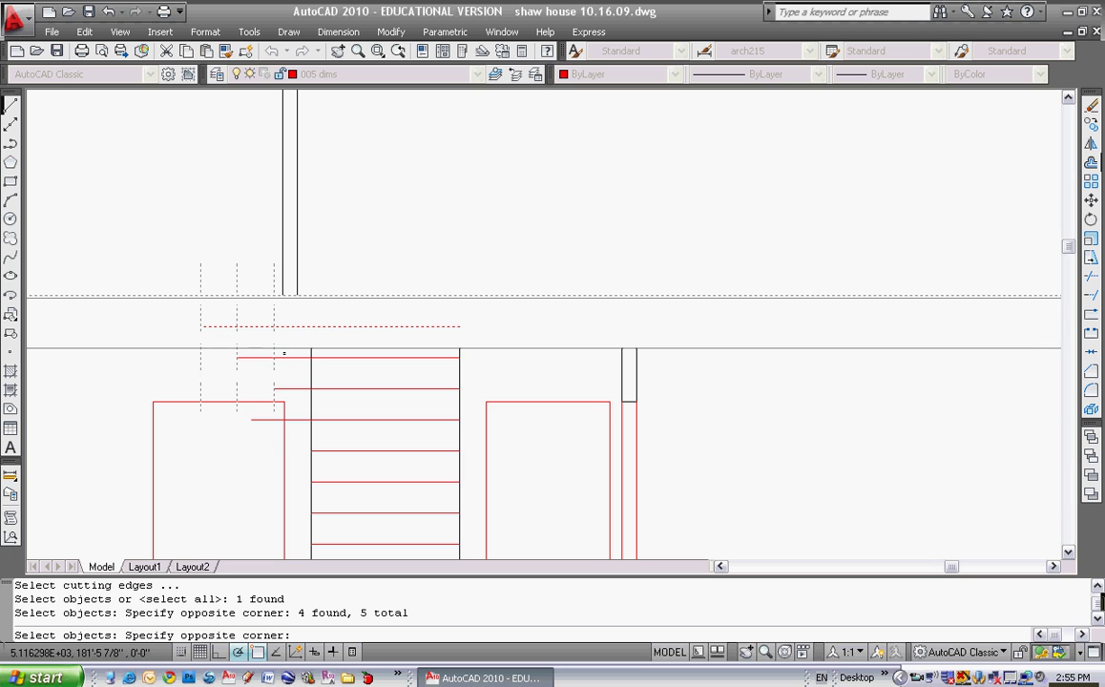
pyautogui.click(187, 388)
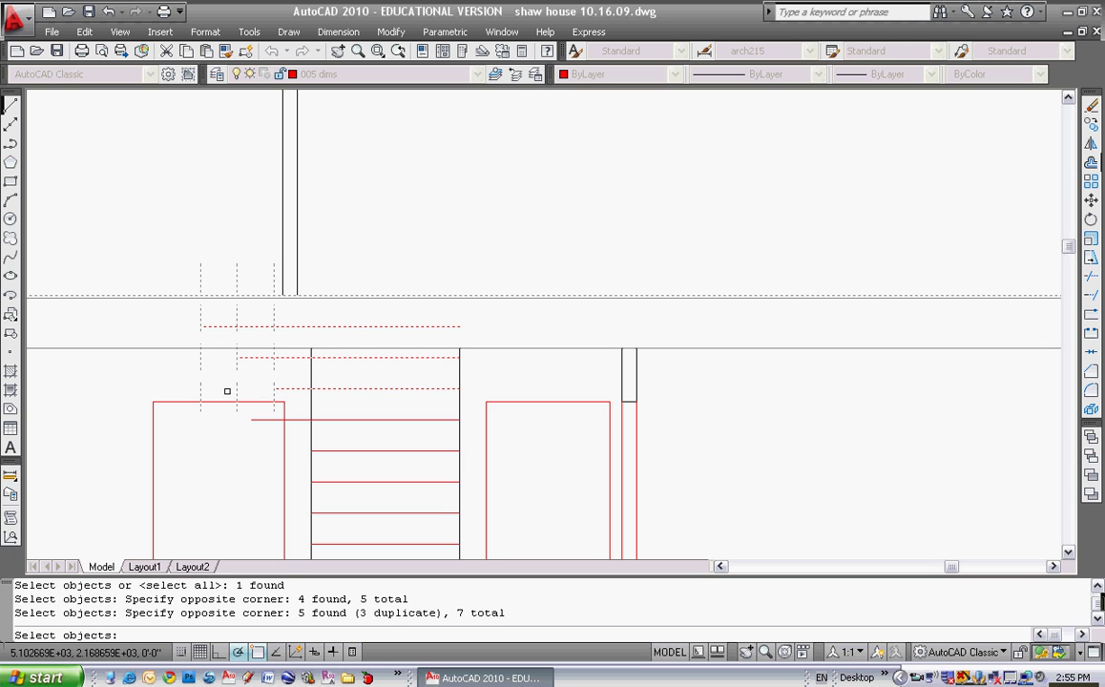
pyautogui.click(328, 405)
pyautogui.click(302, 425)
pyautogui.press('Return')
pyautogui.click(293, 420)
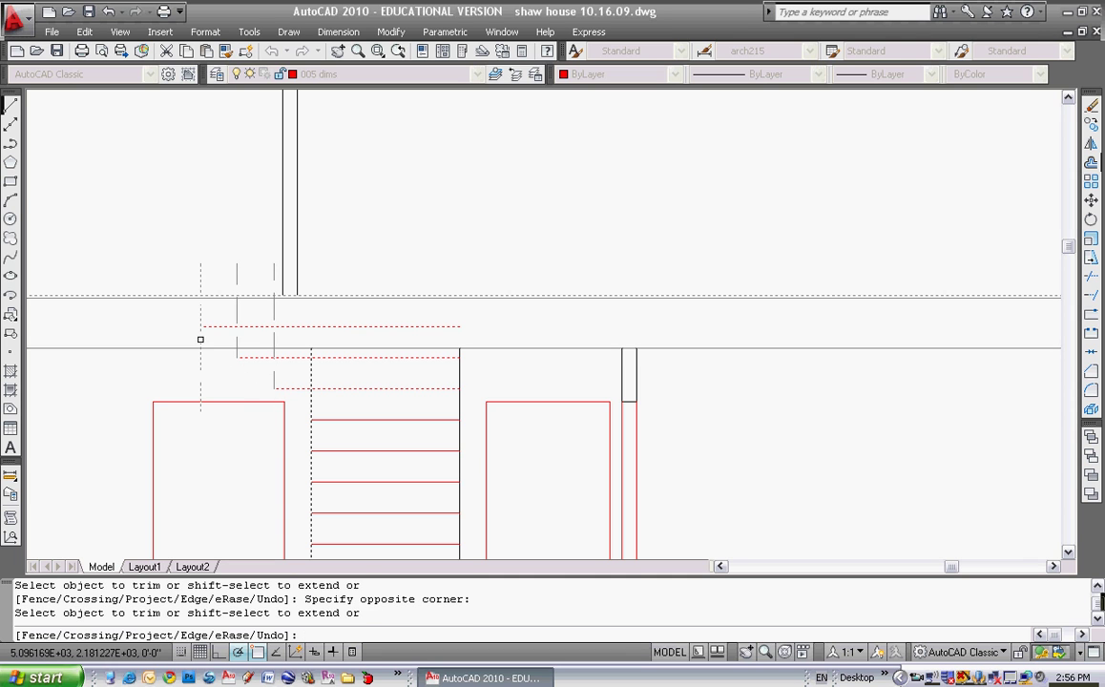
pyautogui.click(201, 333)
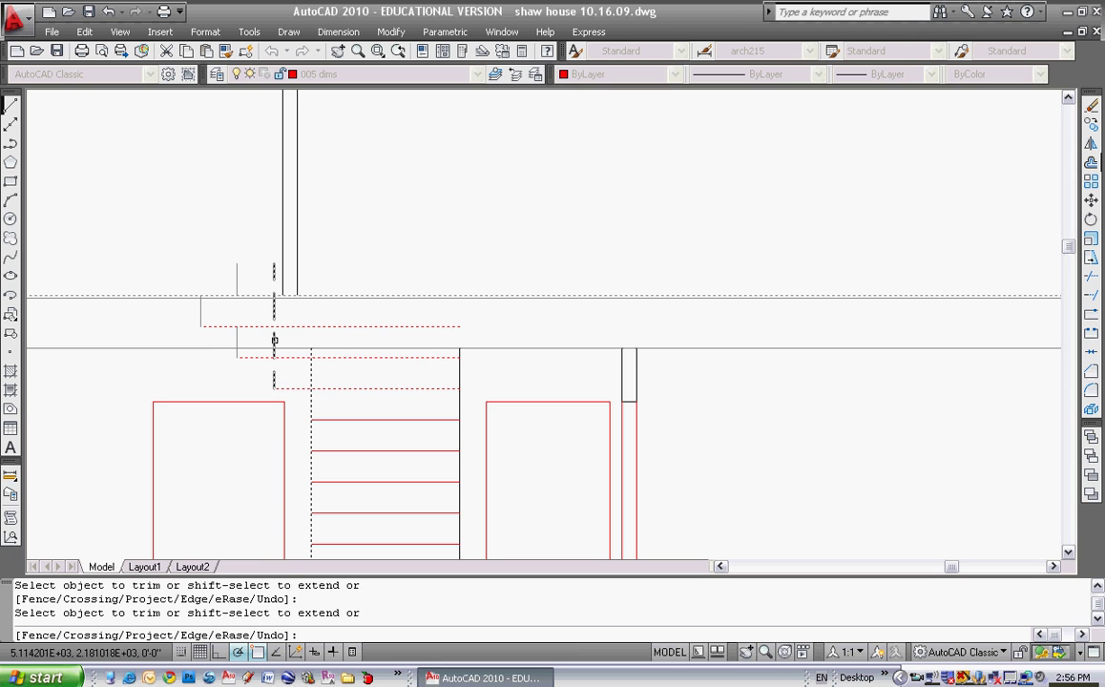
pyautogui.press('Escape')
# Erase the leftover pieces of the two dashed verticals that rise above the turned steps
pyautogui.write('e')
pyautogui.press('Return')
pyautogui.click(273, 276)
pyautogui.click(233, 275)
pyautogui.press('Escape')
# Trim the top tread line back to the riser of the second turned step
pyautogui.write('tr')
pyautogui.press('Return')
pyautogui.click(258, 286)
pyautogui.click(229, 303)
pyautogui.press('Return')
pyautogui.click(246, 325)
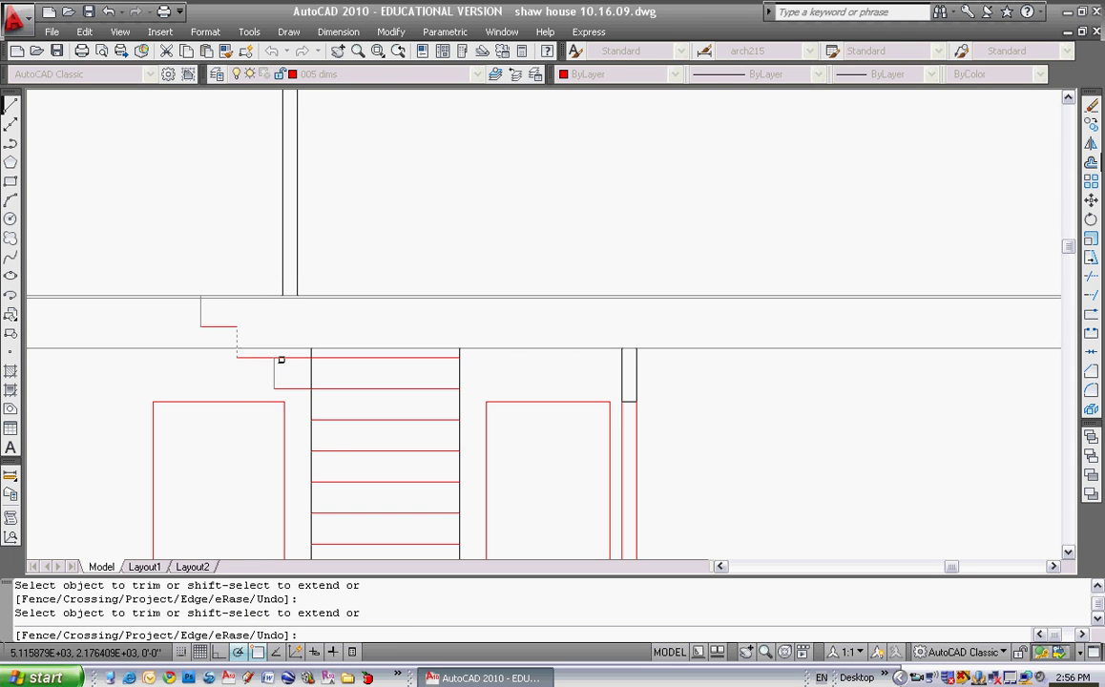
pyautogui.press('Escape')
# Trim the second tread line back to the riser of the third turned step
pyautogui.write('tr')
pyautogui.press('Return')
pyautogui.click(300, 333)
pyautogui.click(248, 377)
pyautogui.press('Return')
pyautogui.click(282, 359)
pyautogui.press('Escape')
pyautogui.press('Escape')
pyautogui.press('Escape')
# Trim the lowest turned-step tread line so it ends at the left stair wall
pyautogui.moveTo(350, 389)
pyautogui.mouseDown(button='middle')
pyautogui.moveTo(330, 359)
pyautogui.moveTo(301, 352)
pyautogui.mouseUp(button='middle')
pyautogui.press('Escape')
pyautogui.scroll(-2, 312, 370)
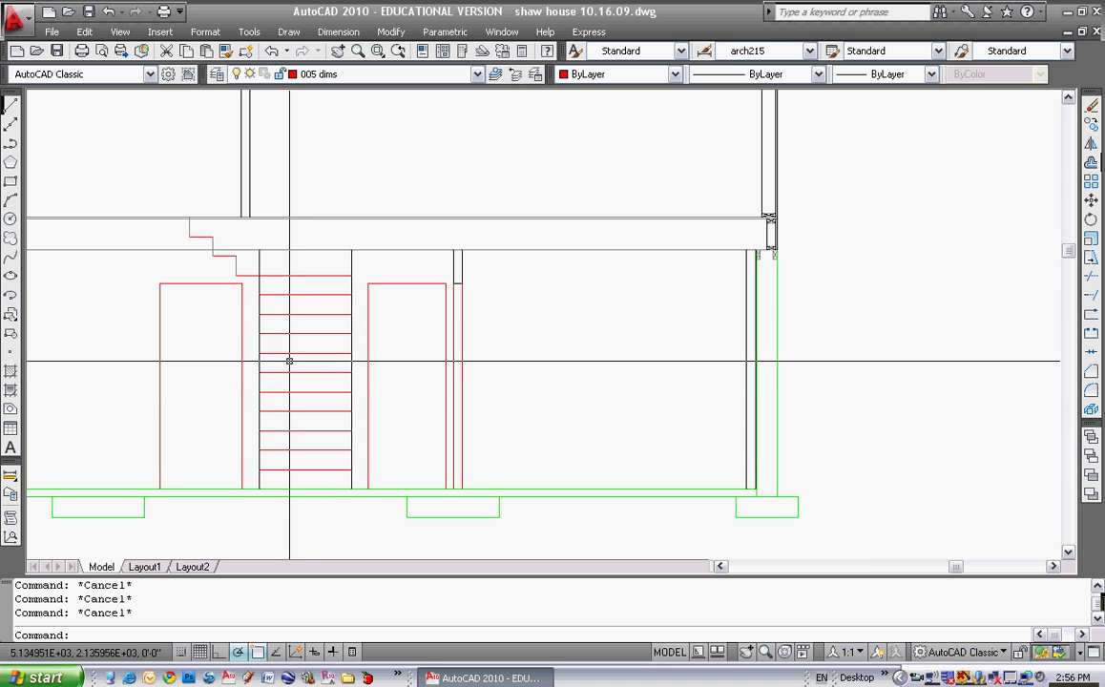
pyautogui.write('tr')
pyautogui.press('Return')
pyautogui.click(263, 276)
pyautogui.press('Return')
pyautogui.press('Escape')
pyautogui.press('Escape')
pyautogui.moveTo(241, 296); pyautogui.dragTo(251, 360, button='middle')
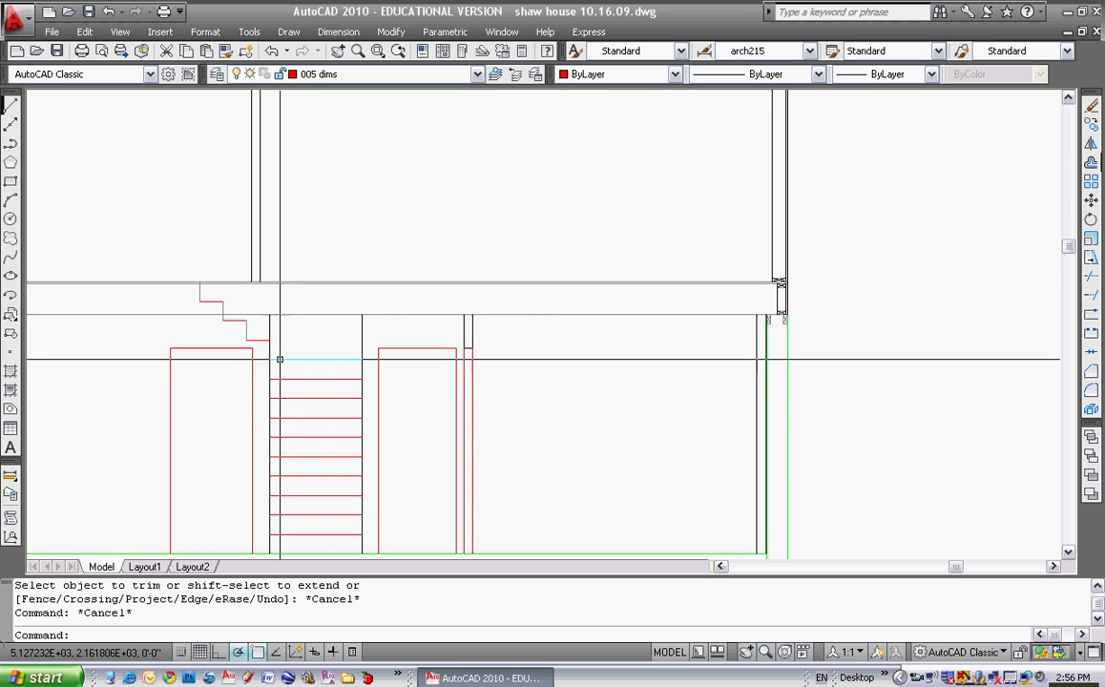
pyautogui.moveTo(344, 396)
pyautogui.mouseDown(button='middle')
pyautogui.moveTo(329, 372)
pyautogui.moveTo(387, 364)
pyautogui.mouseUp(button='middle')
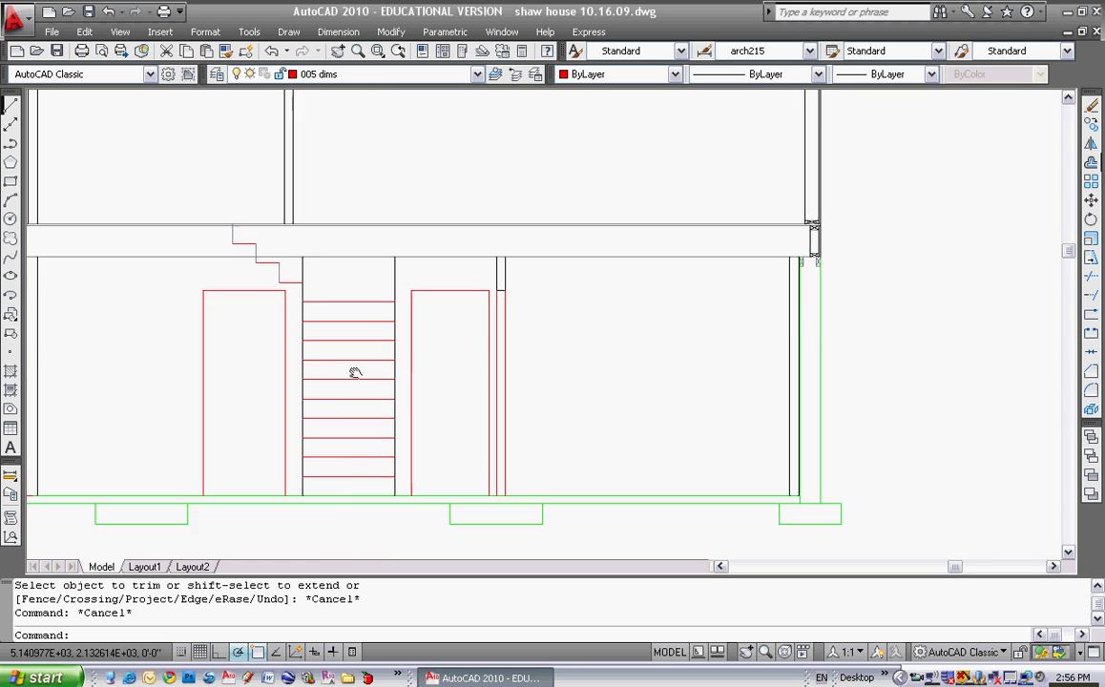
pyautogui.moveTo(358, 375); pyautogui.dragTo(370, 363, button='middle')
pyautogui.scroll(-2, 360, 370)
pyautogui.scroll(-3, 360, 370)
pyautogui.moveTo(430, 400); pyautogui.dragTo(431, 373, button='middle')
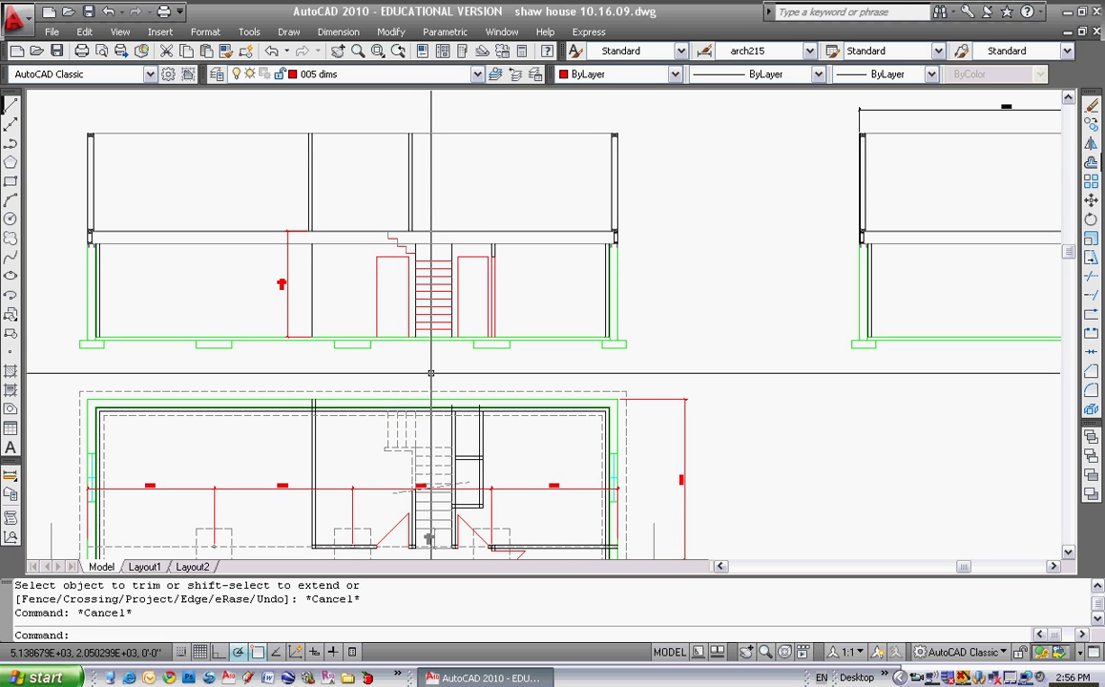